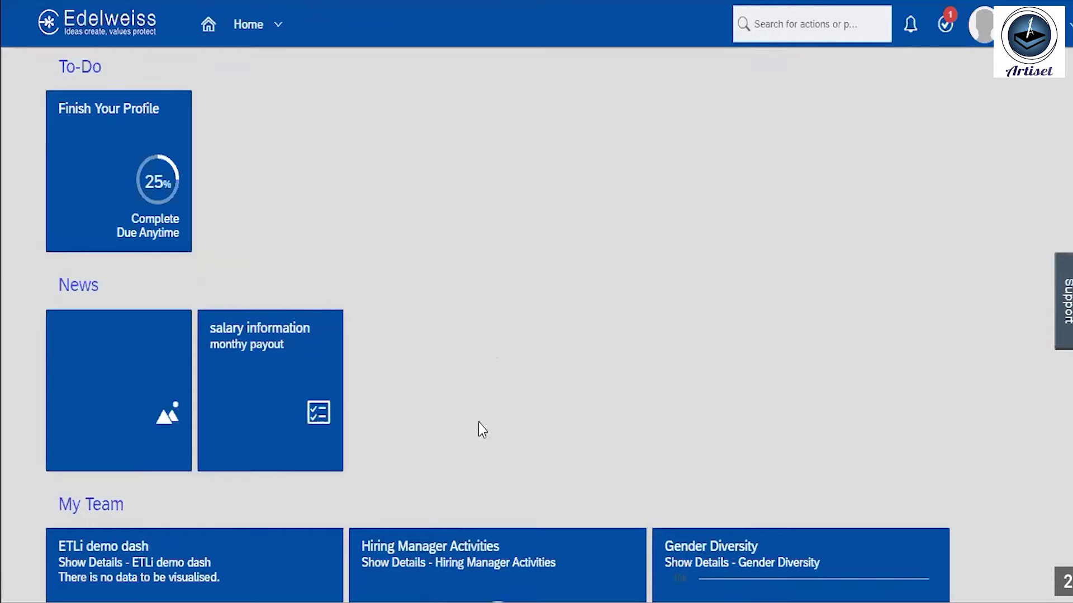
Scroll through the Home page and look over the module list without switching modules.
scroll(493, 287, down, 12)
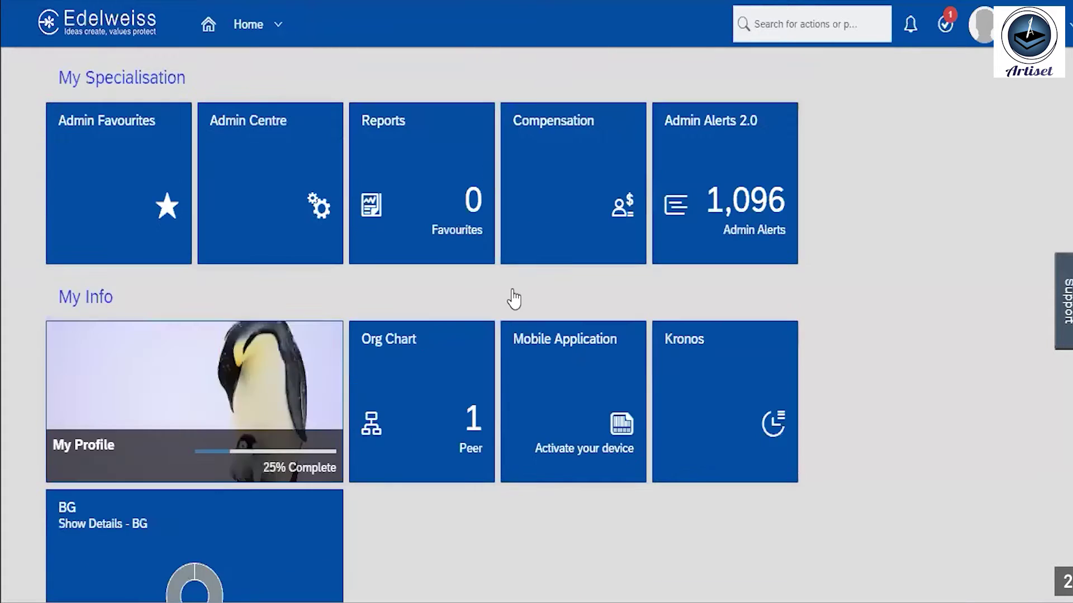
scroll(510, 296, up, 7)
scroll(528, 323, up, 5)
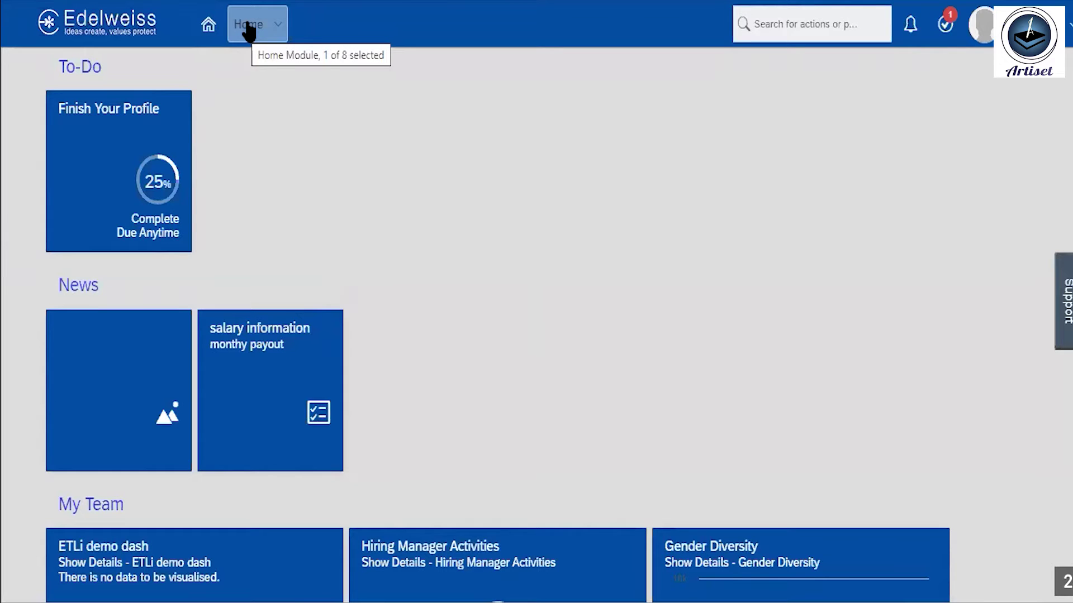
click(275, 31)
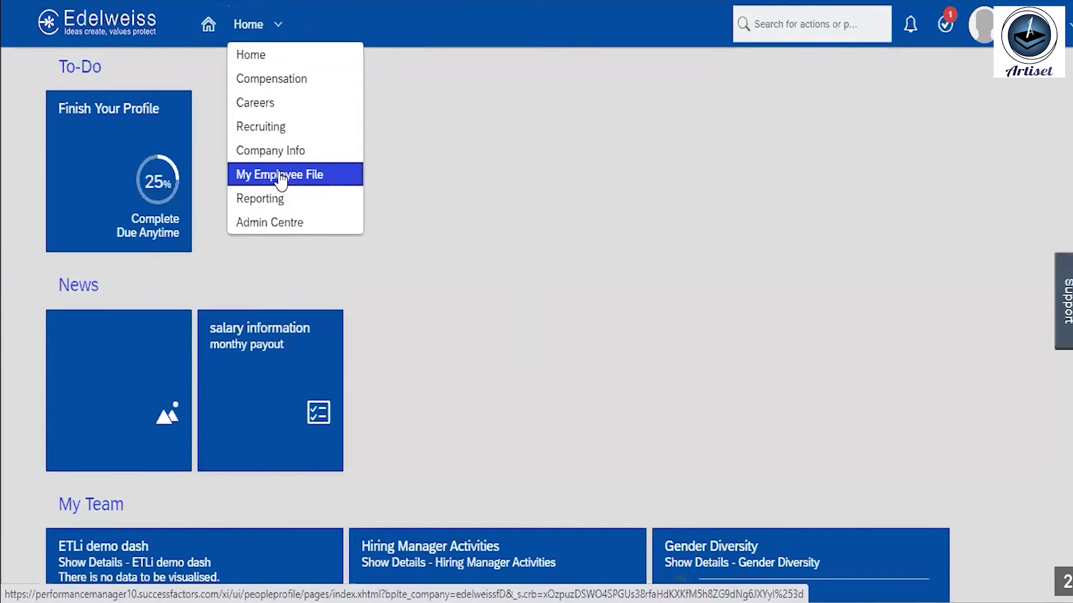
click(511, 218)
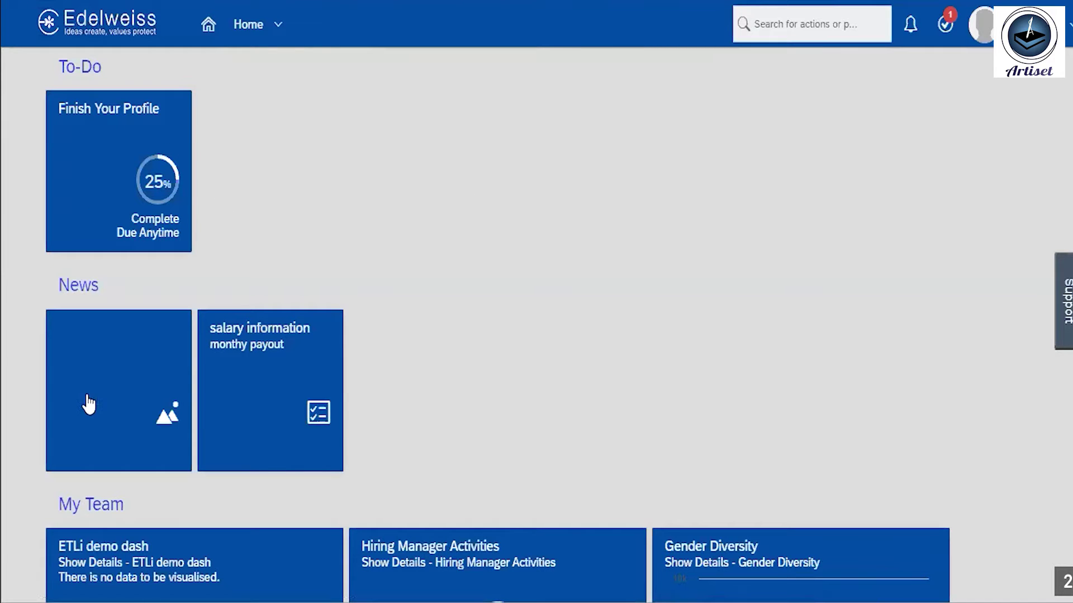
scroll(465, 424, down, 5)
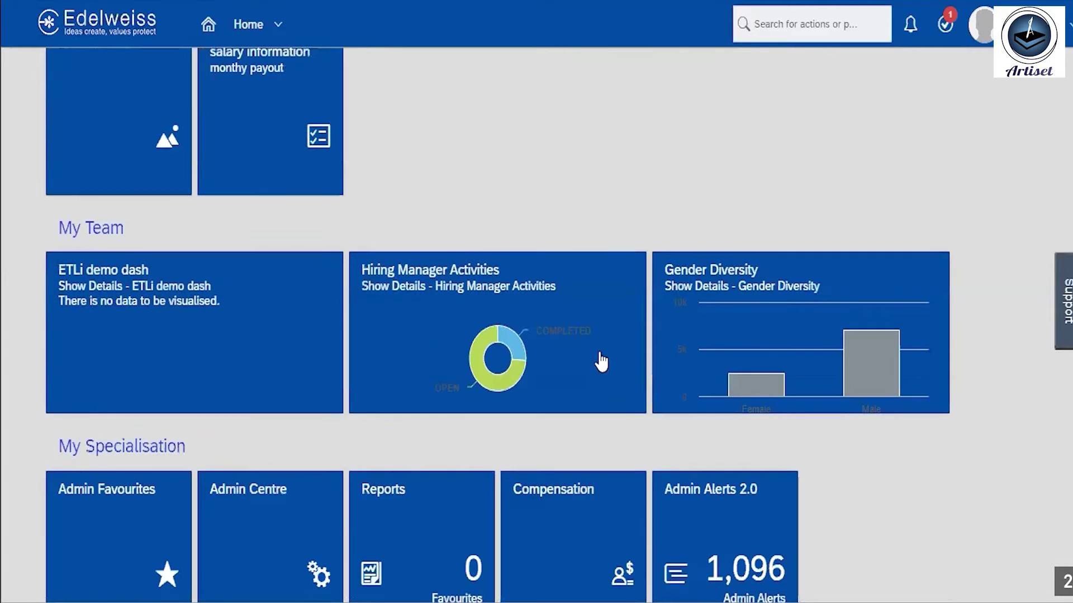
scroll(384, 222, up, 5)
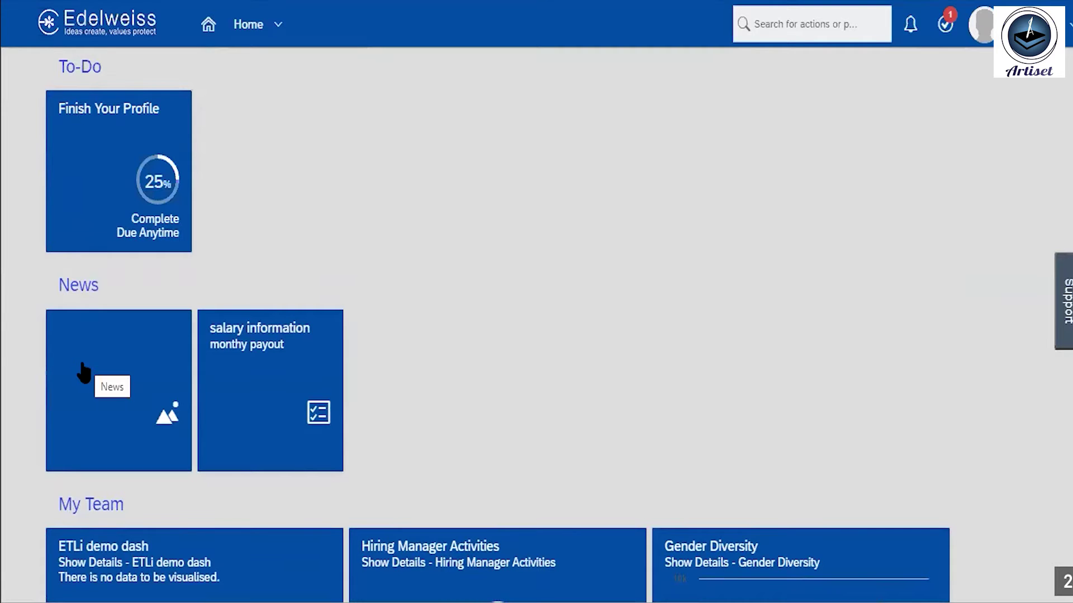
scroll(84, 370, down, 5)
scroll(89, 319, down, 3)
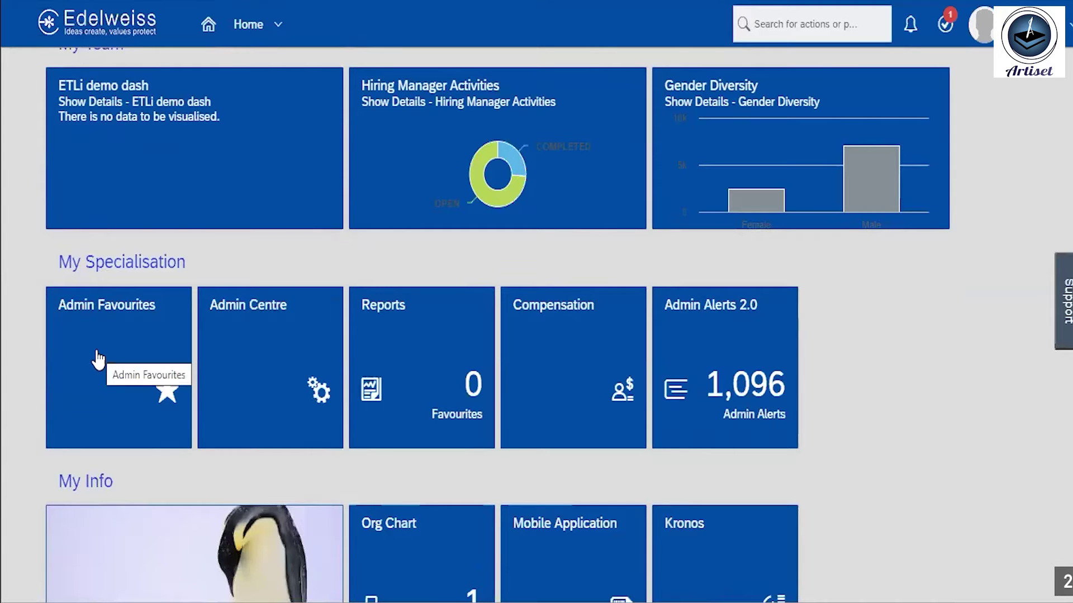
scroll(131, 290, up, 6)
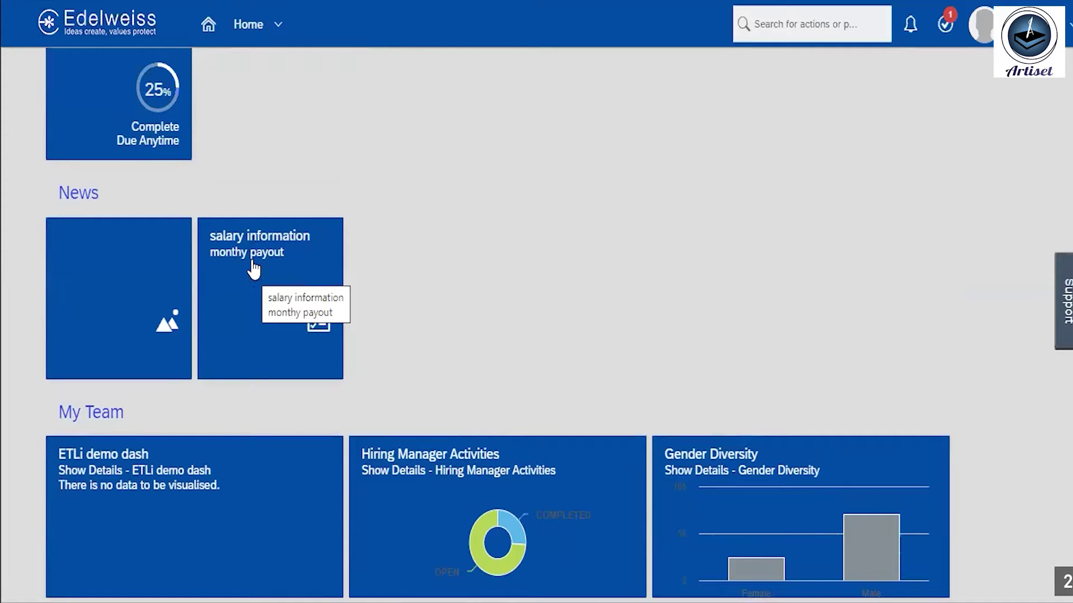
scroll(53, 279, down, 3)
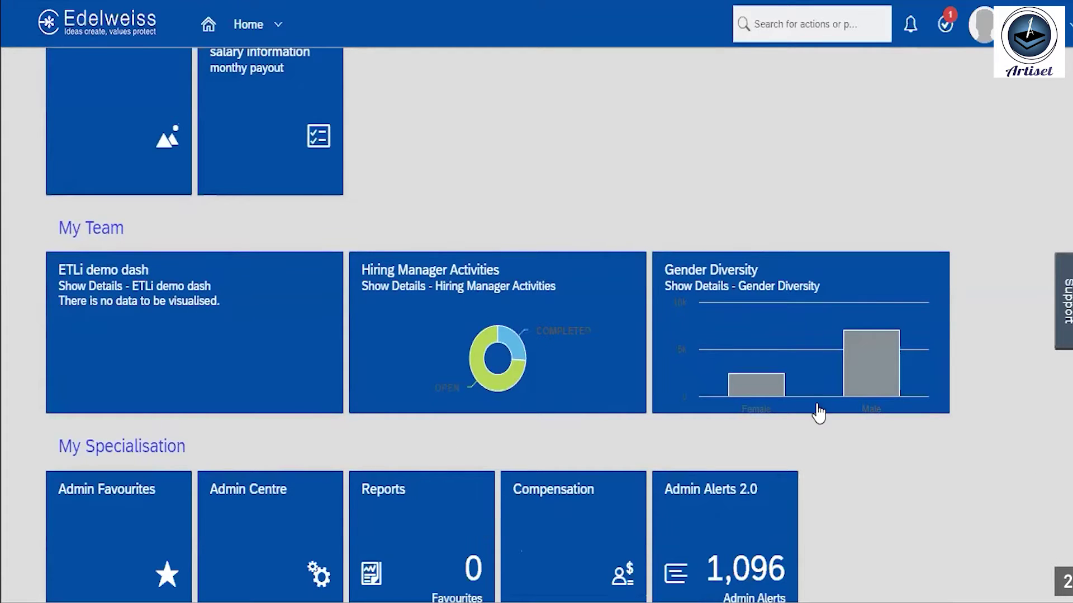
scroll(790, 410, up, 5)
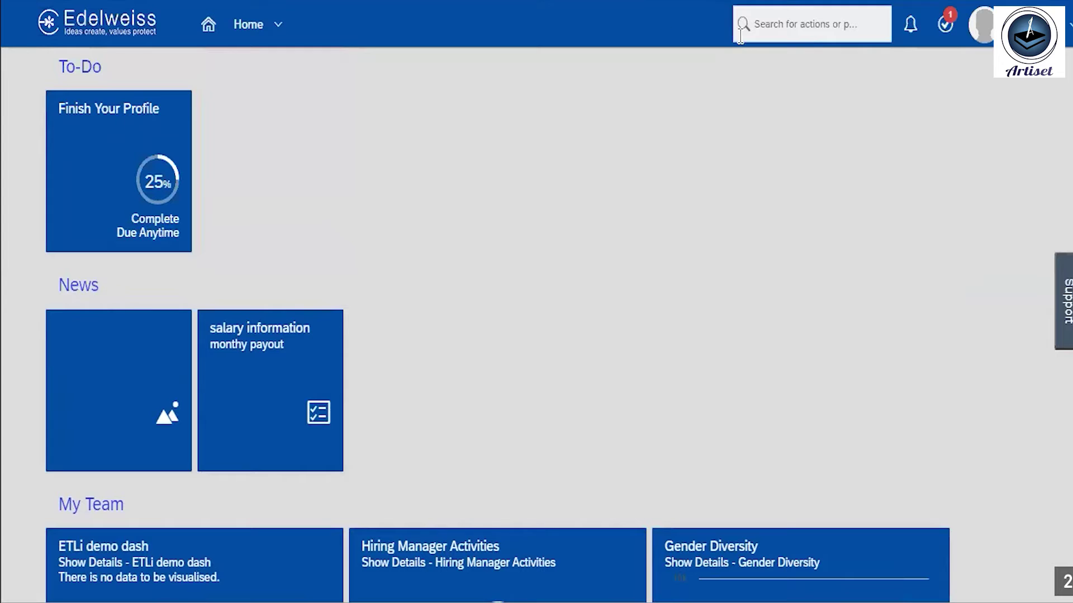
Try the search box and notifications, then view the To-Do panel listing Finish Your Profile.
click(759, 25)
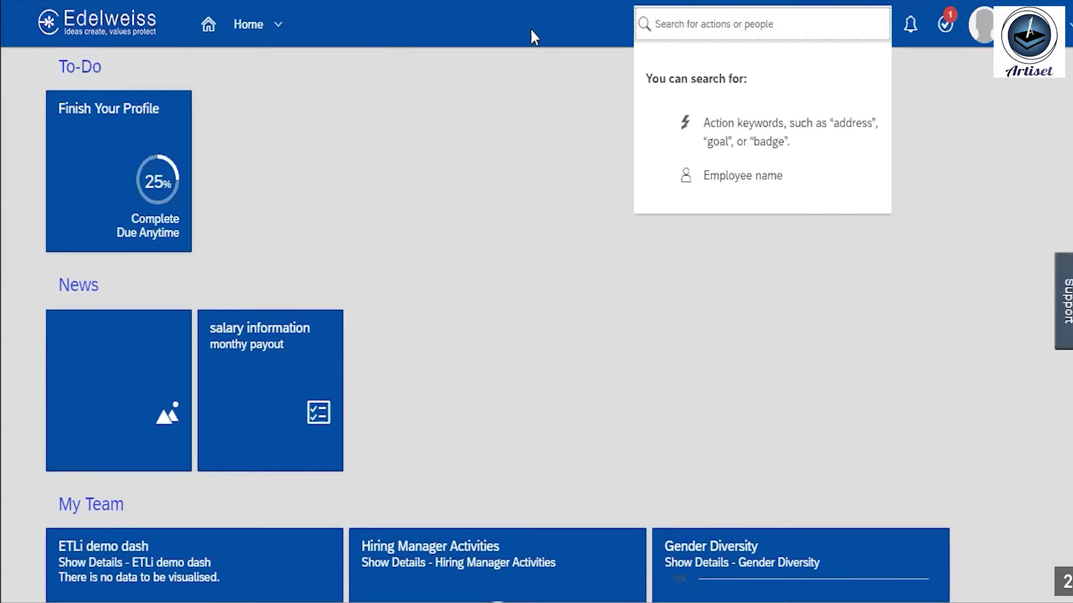
click(607, 106)
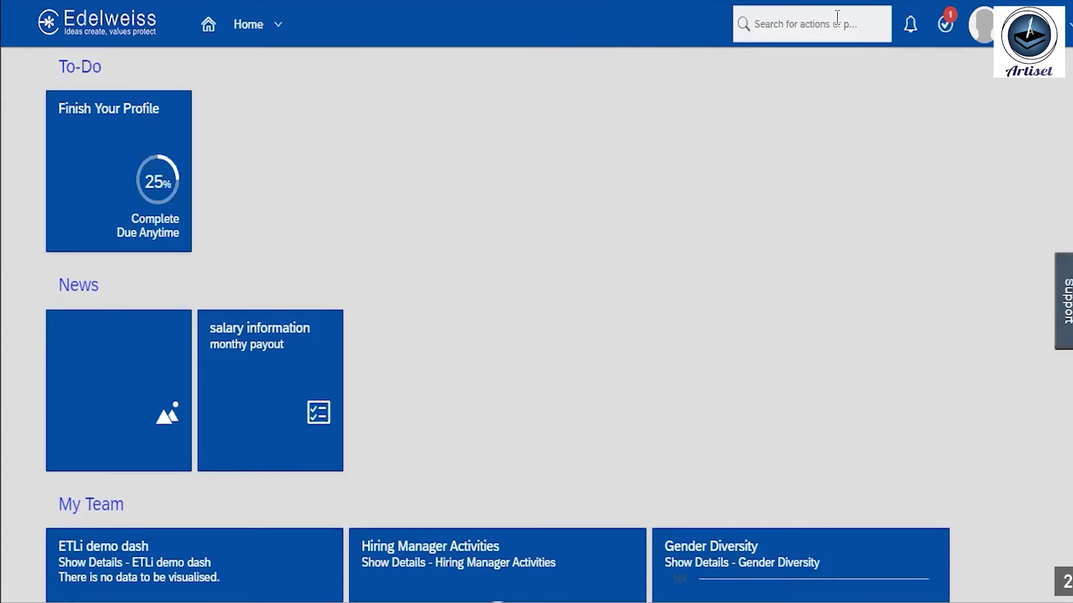
click(910, 33)
click(945, 26)
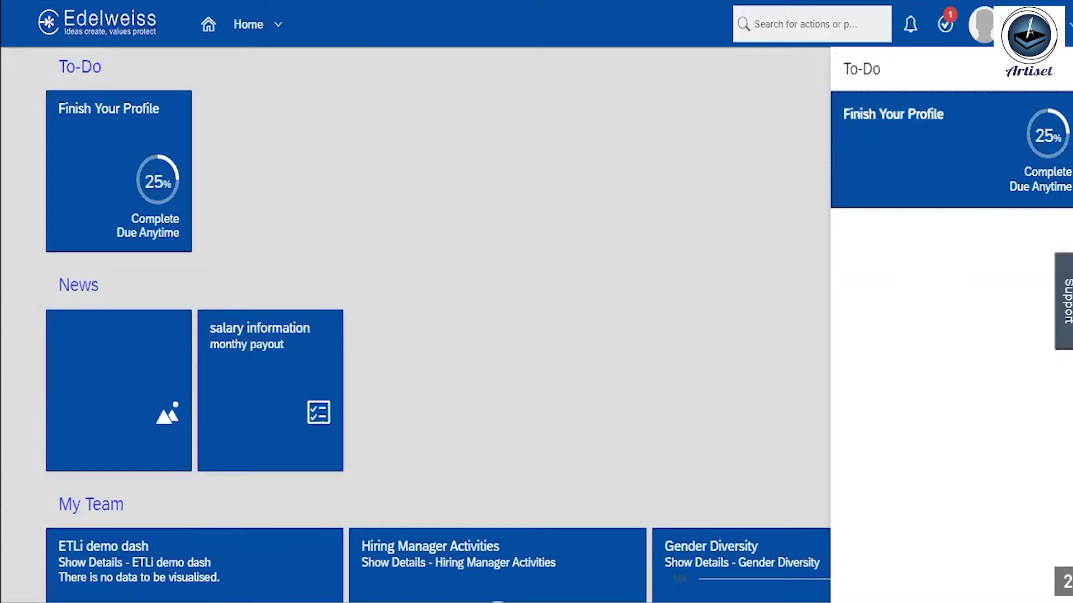
click(945, 24)
Check the account menu, then choose Admin Centre from the module list.
click(981, 24)
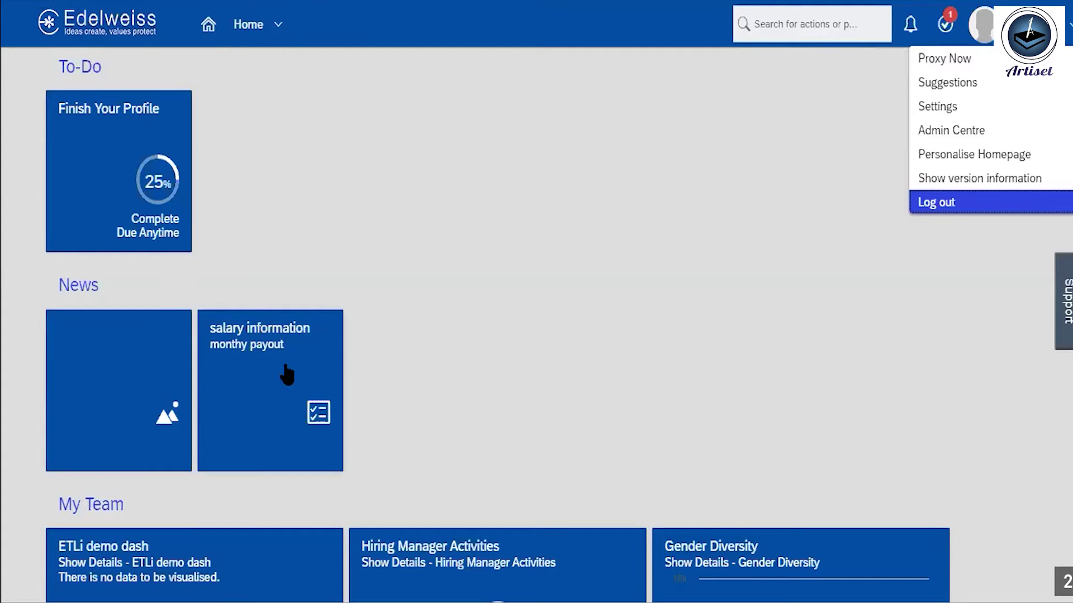
click(277, 29)
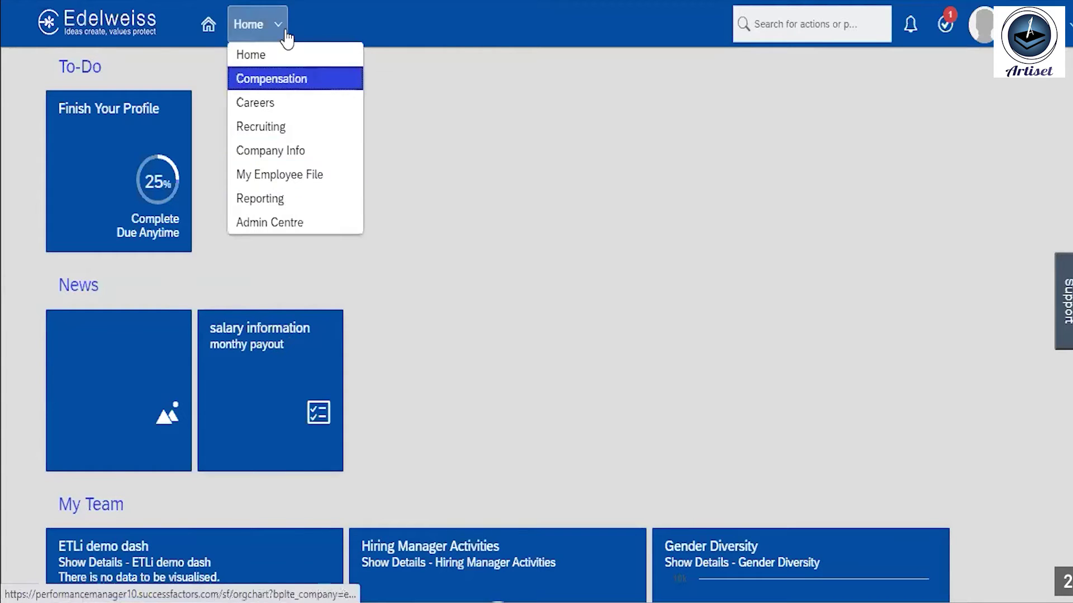
click(277, 230)
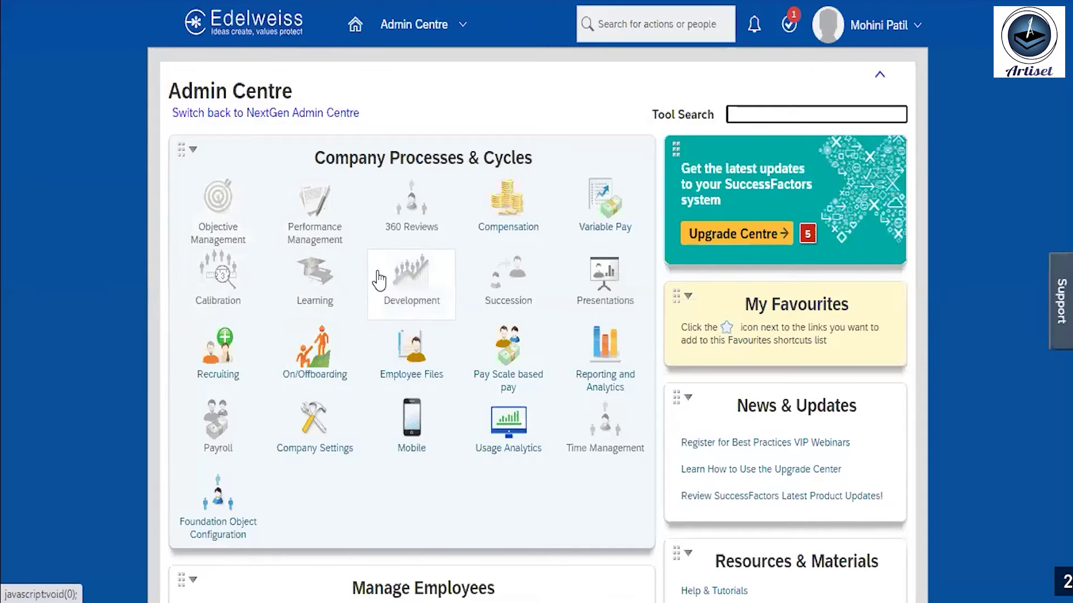
In Admin Centre, expand the Company Settings tools and pick Manage Home Page.
scroll(263, 313, down, 2)
click(313, 333)
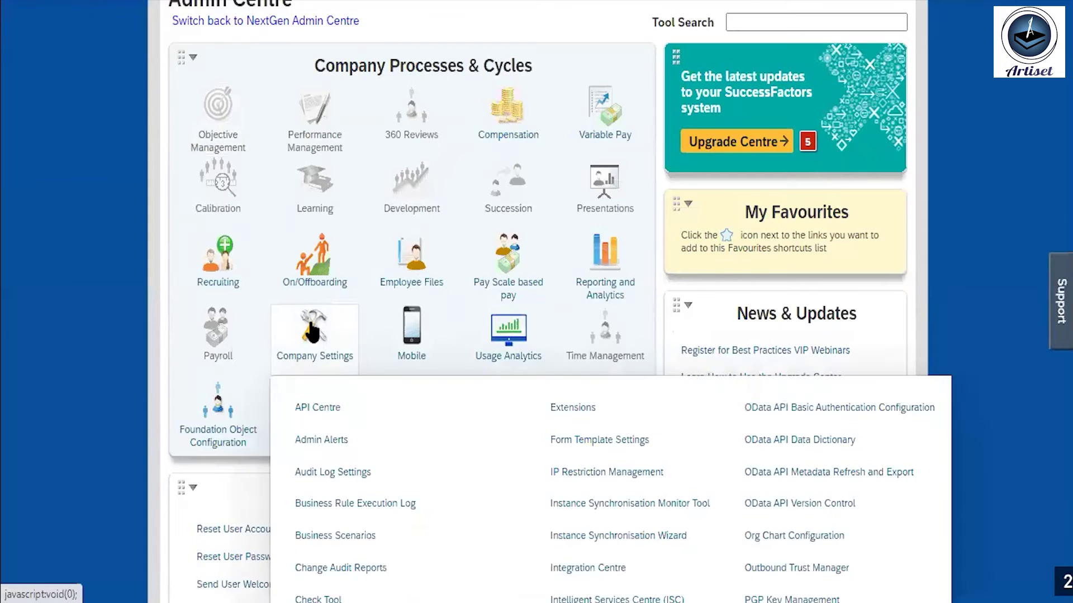
mouse_move(345, 356)
scroll(385, 405, down, 8)
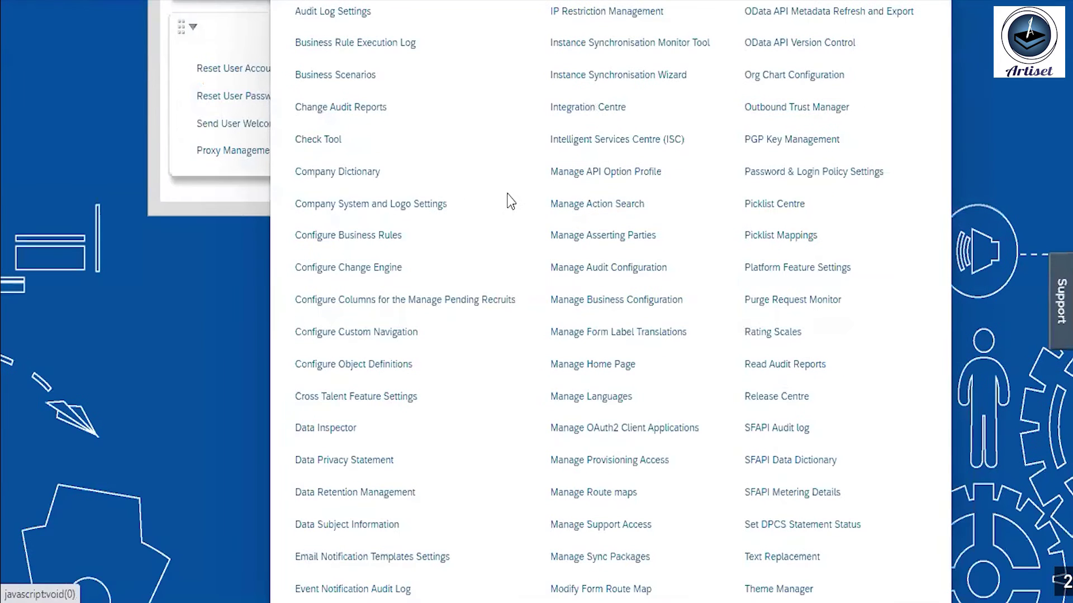
click(584, 368)
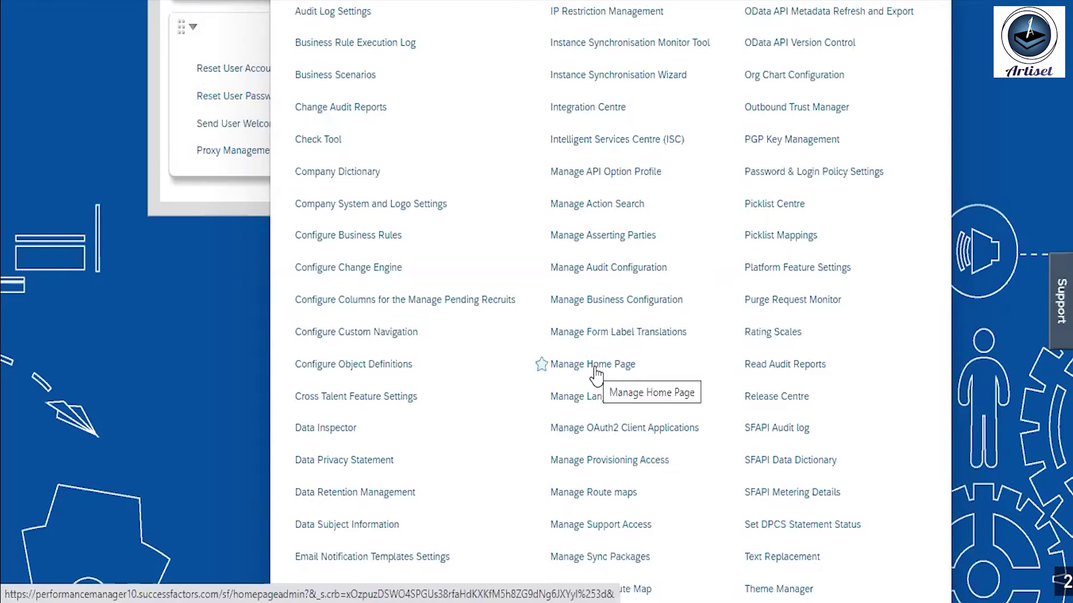
click(603, 368)
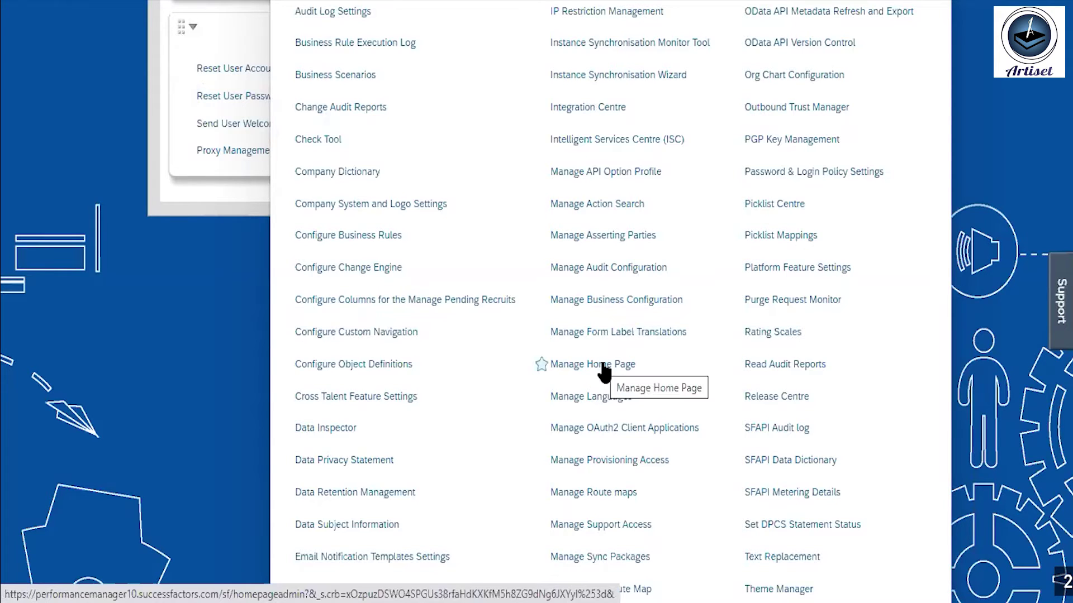
Open Manage Home Page and launch Add Custom Tile, ready to enter the tile name.
click(603, 366)
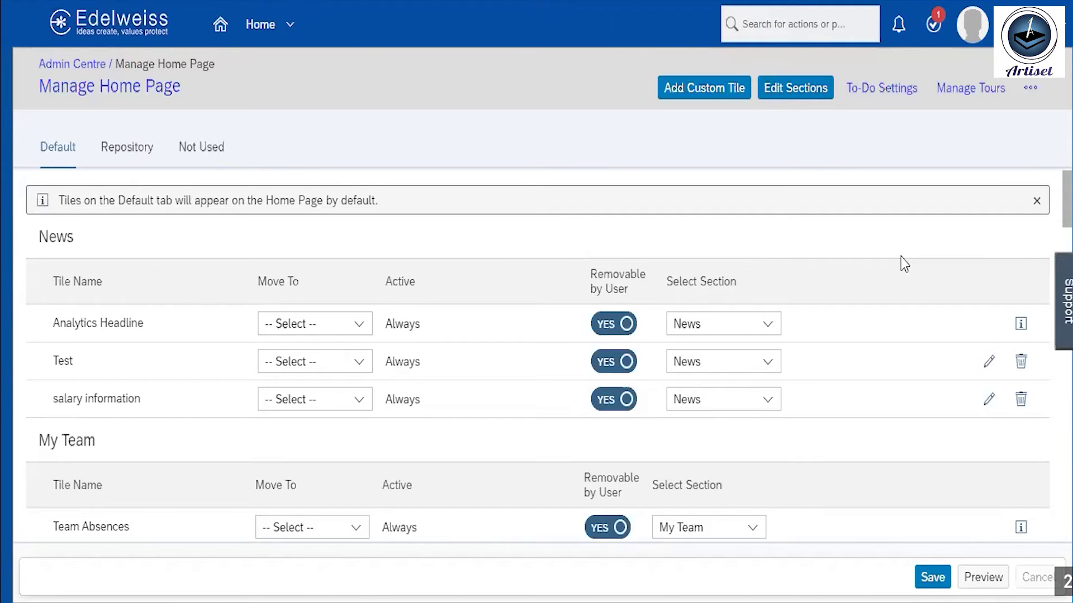
click(686, 93)
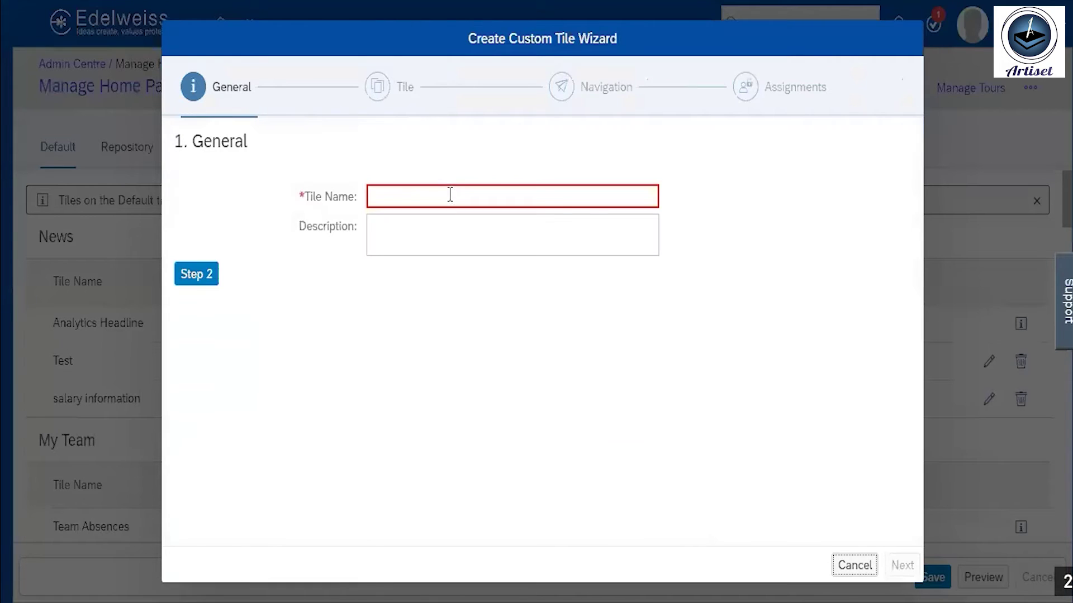
click(449, 195)
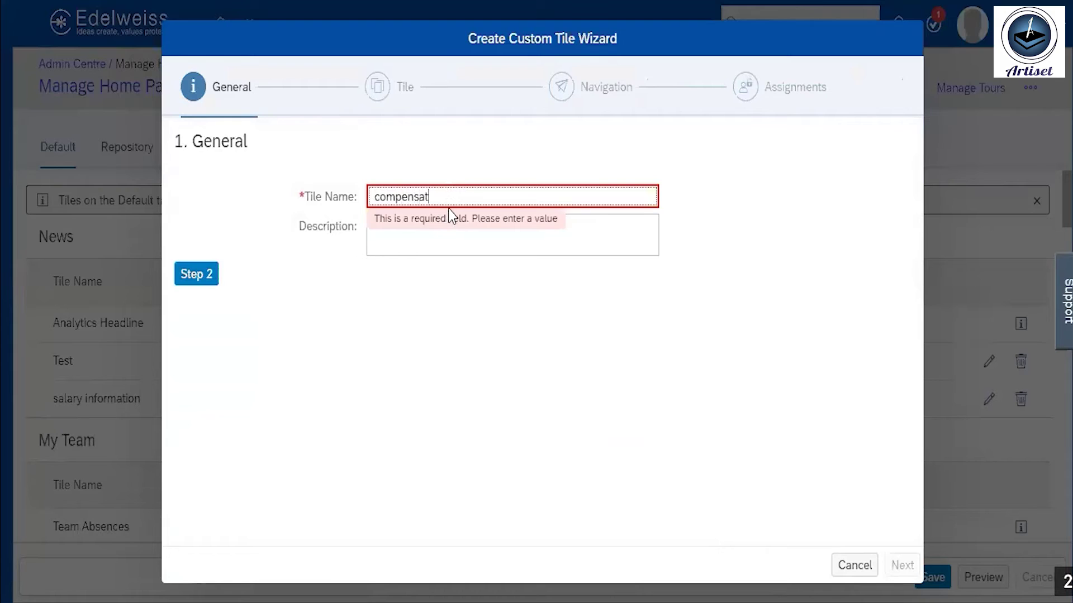
Name the tile 'compensation information' with description 'related to compensation' and continue to the Tile step.
text(ion information)
click(406, 234)
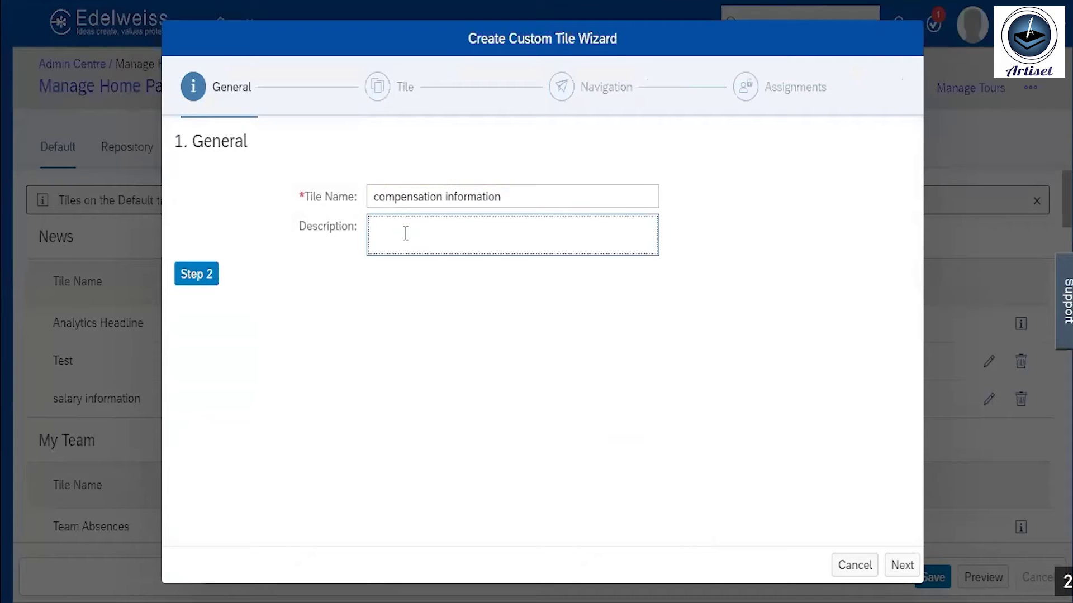
text(related to compensation)
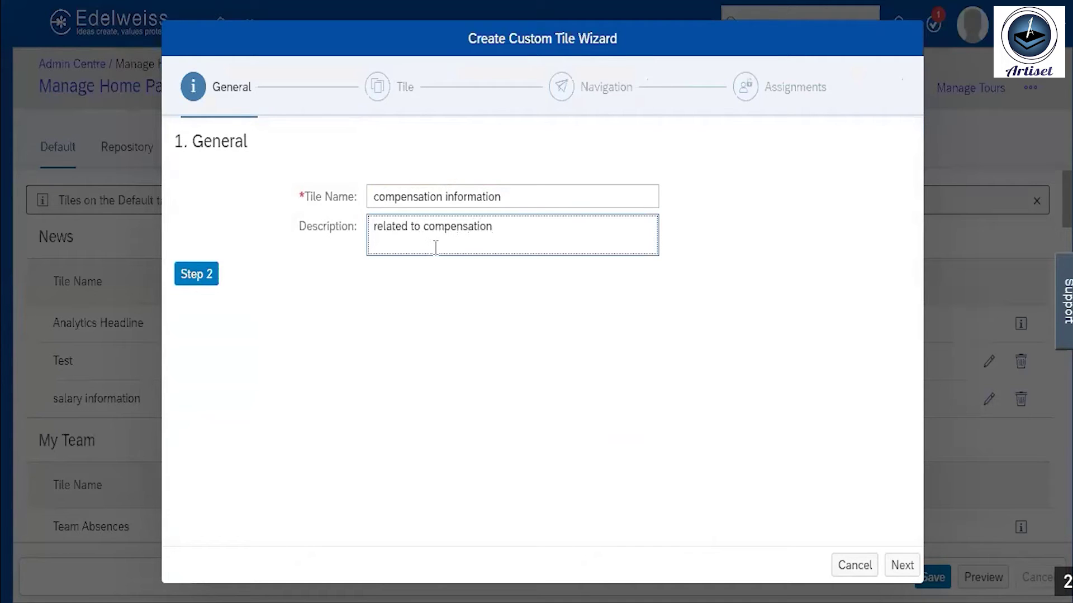
click(204, 276)
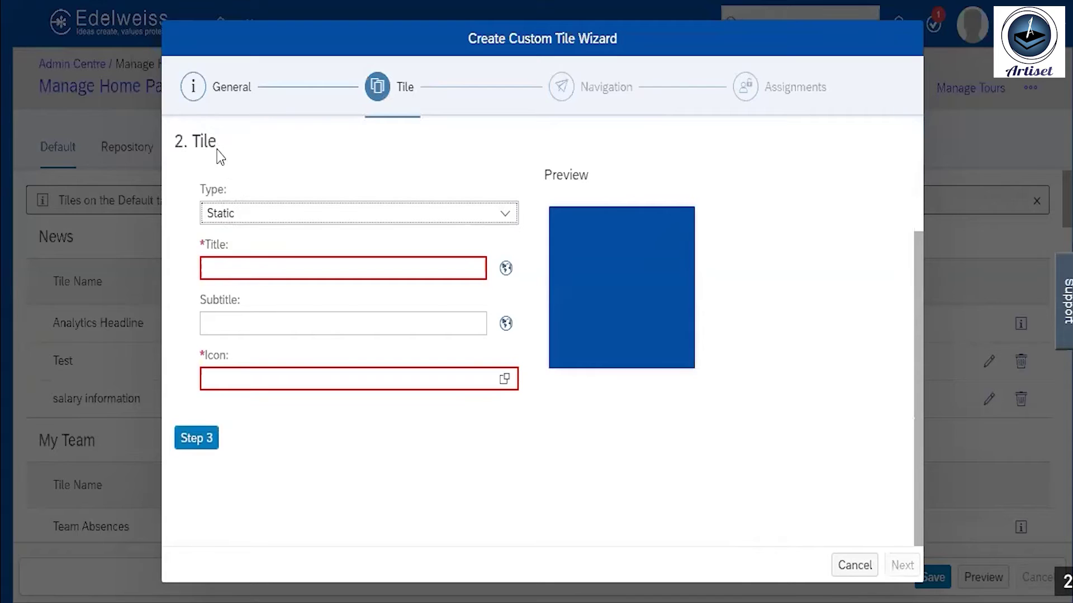
Keep the Static tile type and enter title 'compensation information' and subtitle 'monthy structure'.
click(234, 212)
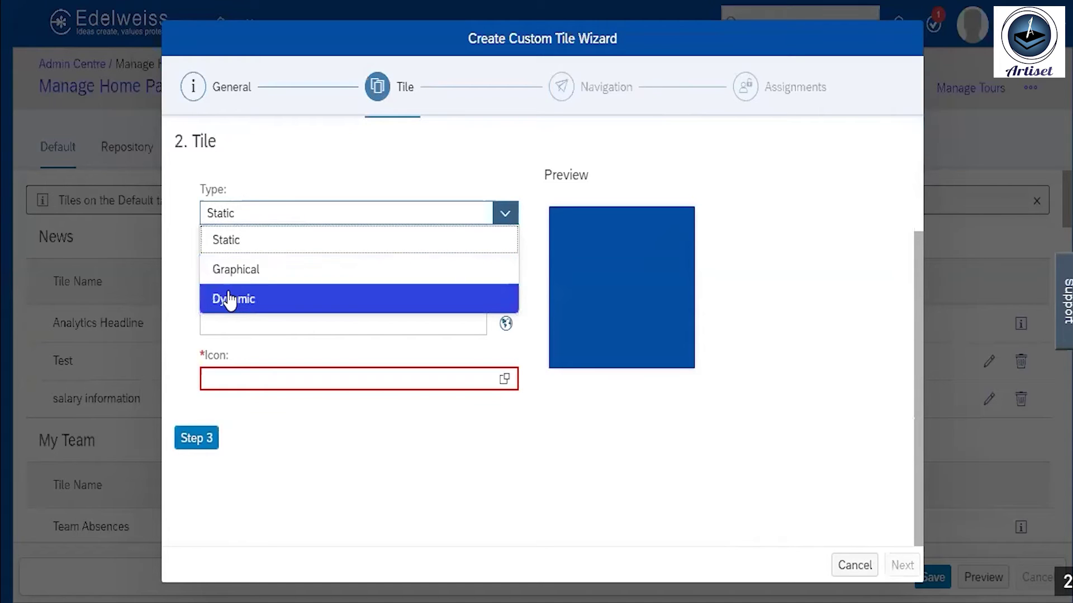
click(251, 245)
click(259, 263)
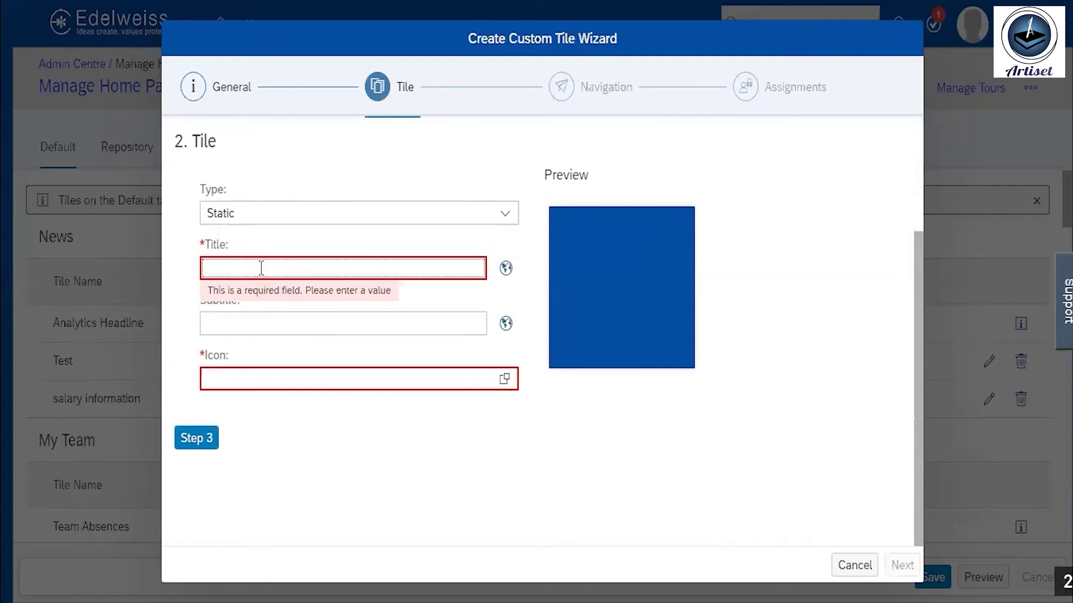
text(compensation information)
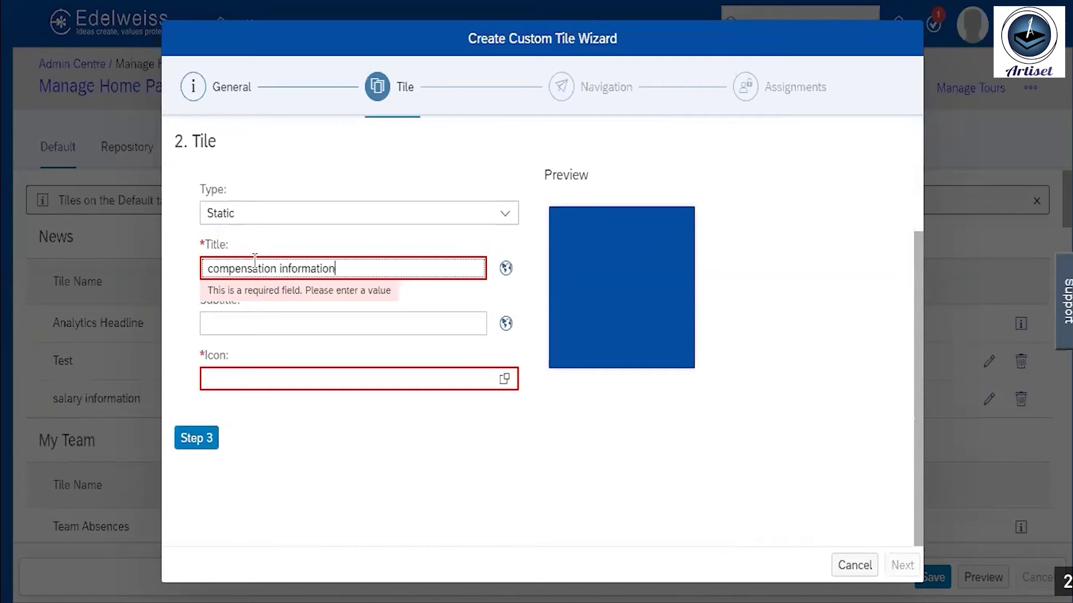
click(239, 316)
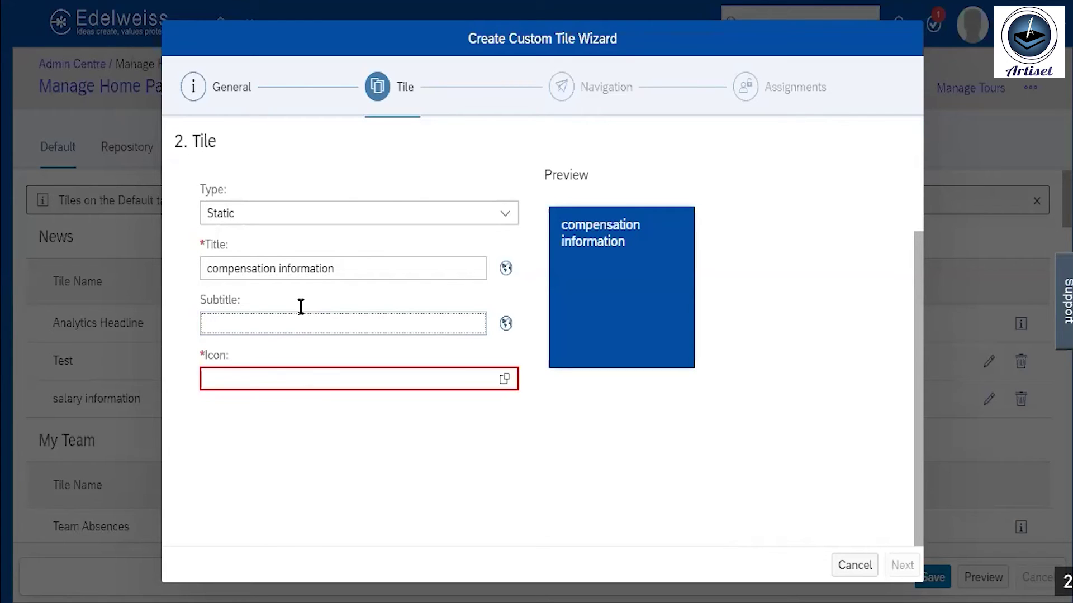
text(nthy structure)
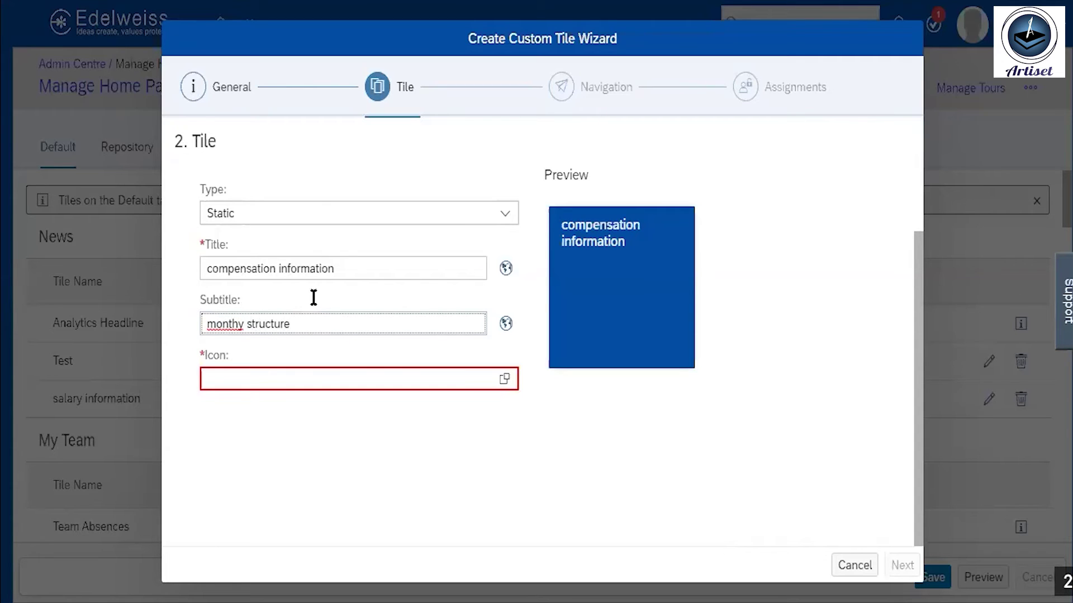
click(234, 373)
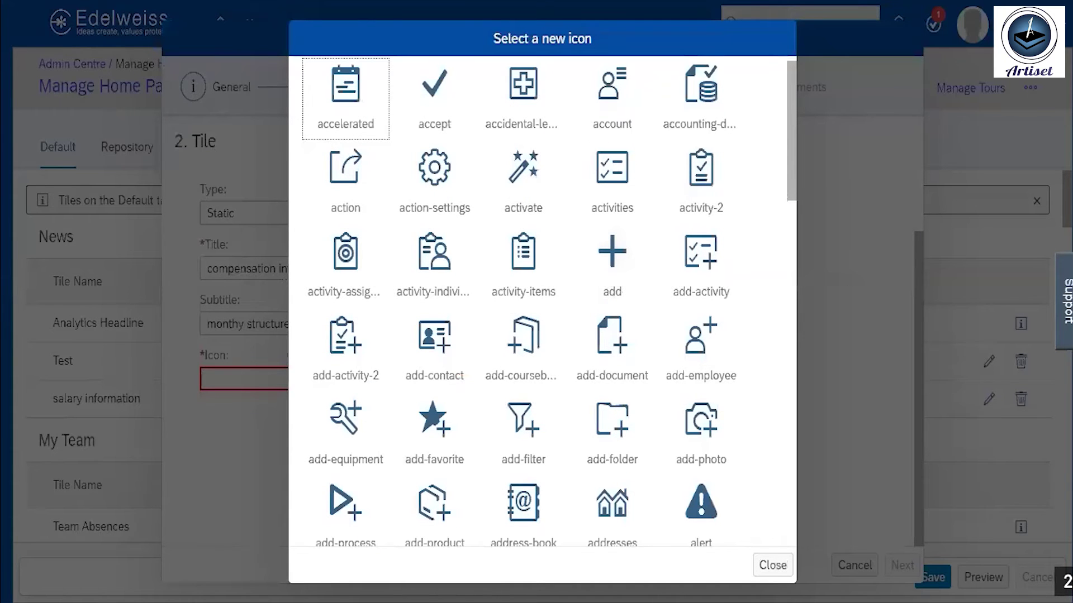
Choose the activities icon (sap-icon://activities) for the tile.
click(773, 565)
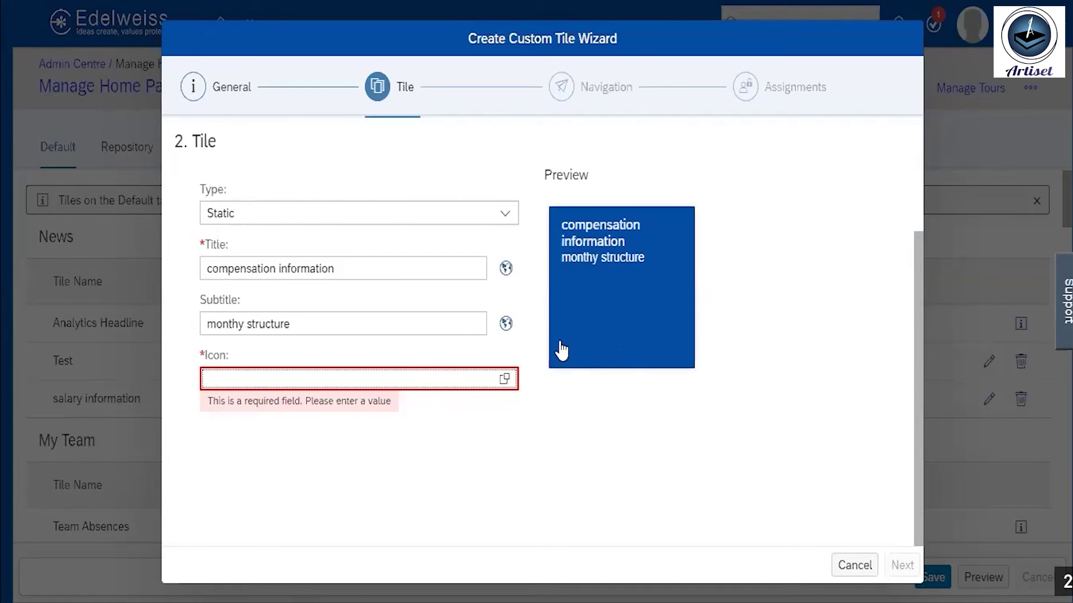
click(229, 373)
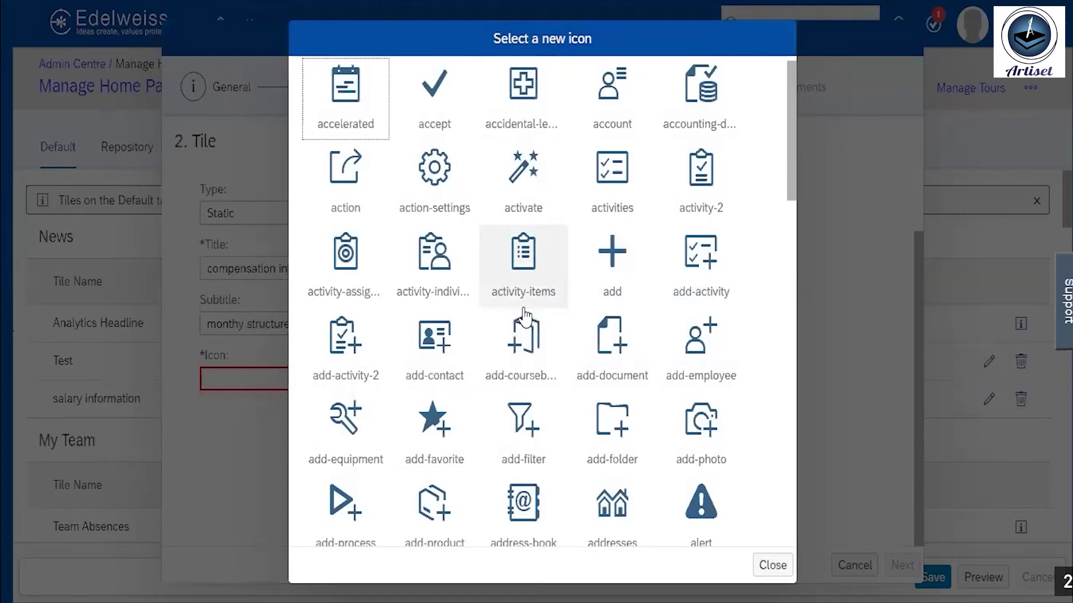
scroll(465, 251, up, 1)
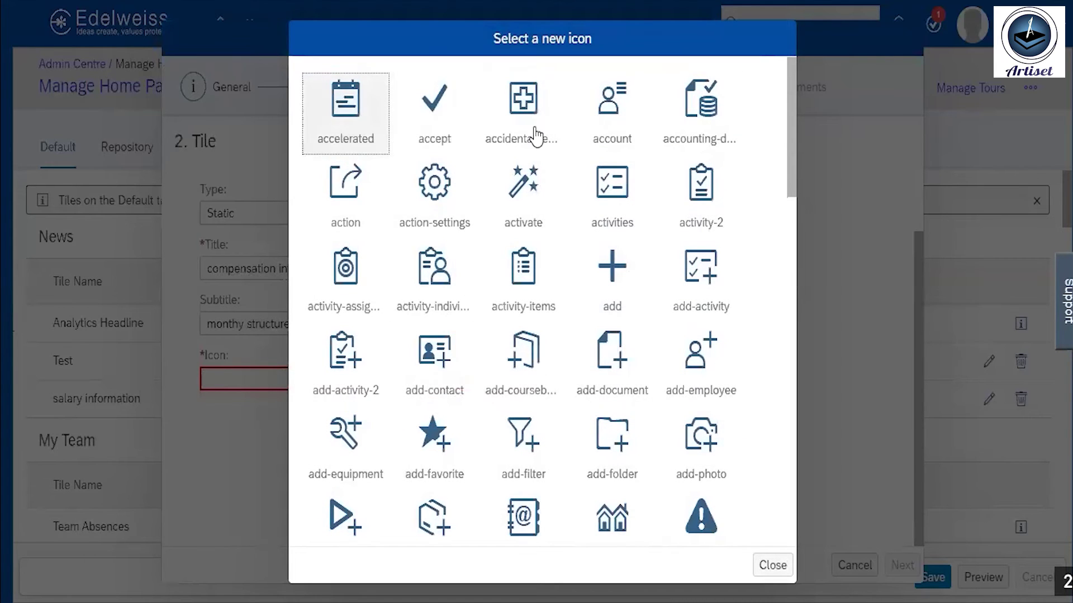
click(611, 191)
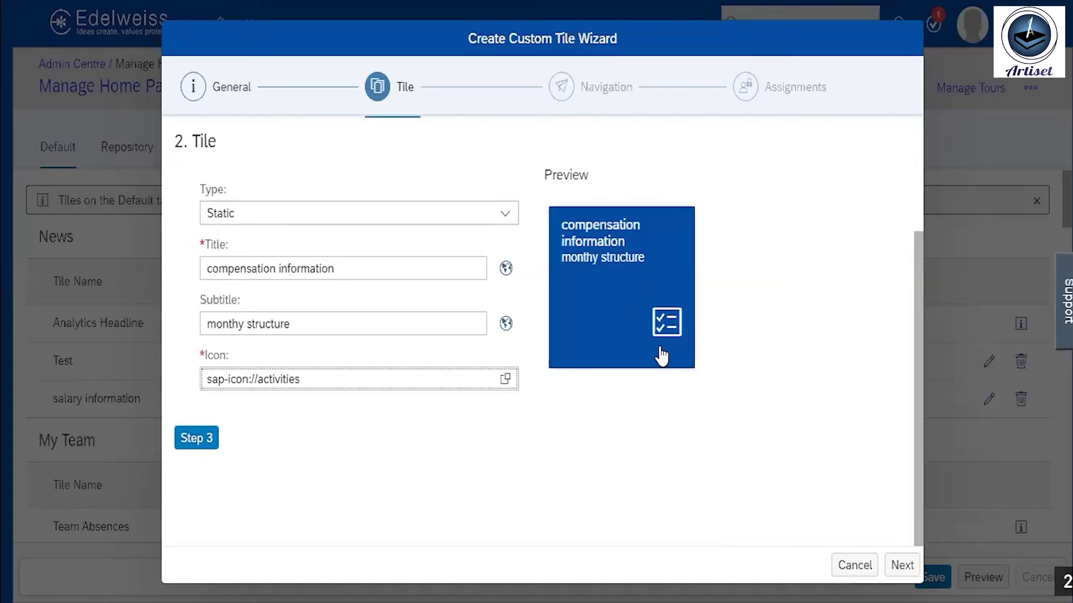
On the Navigation step, try the Email and URL targets before settling on No Target.
click(200, 441)
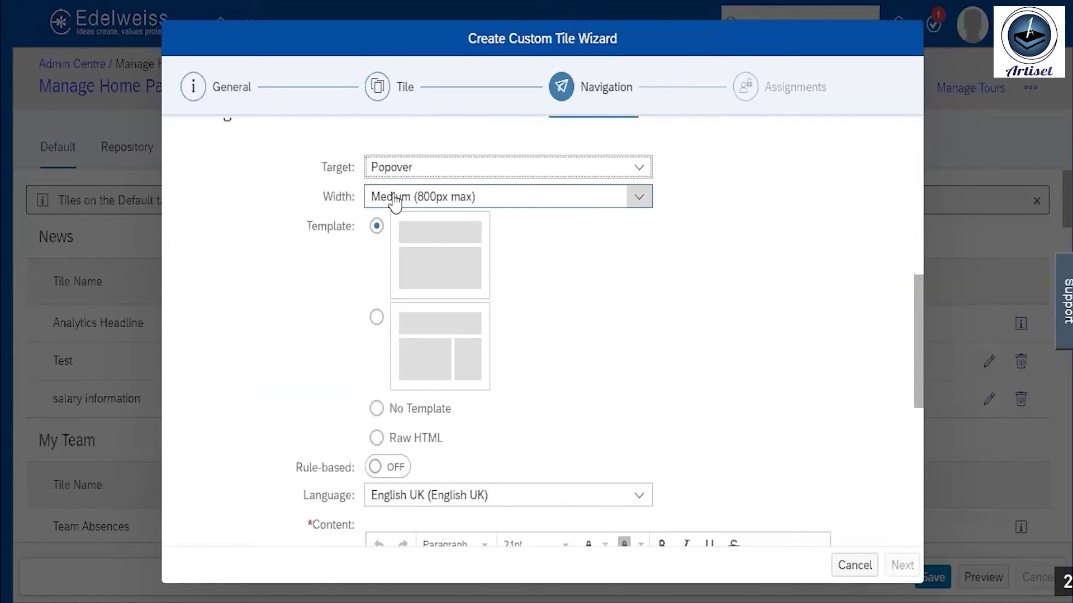
click(460, 168)
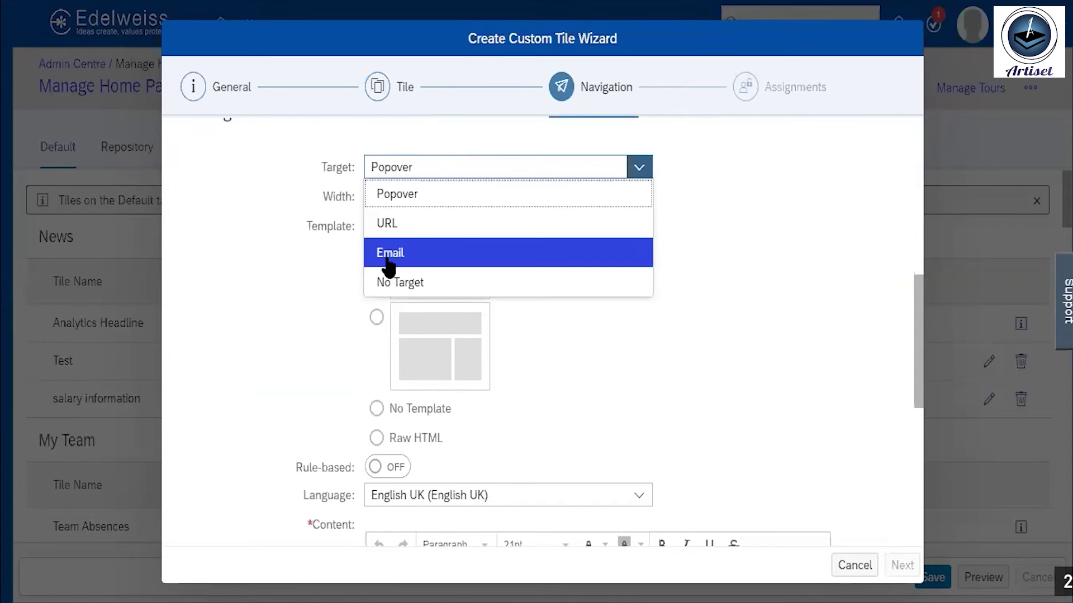
click(395, 281)
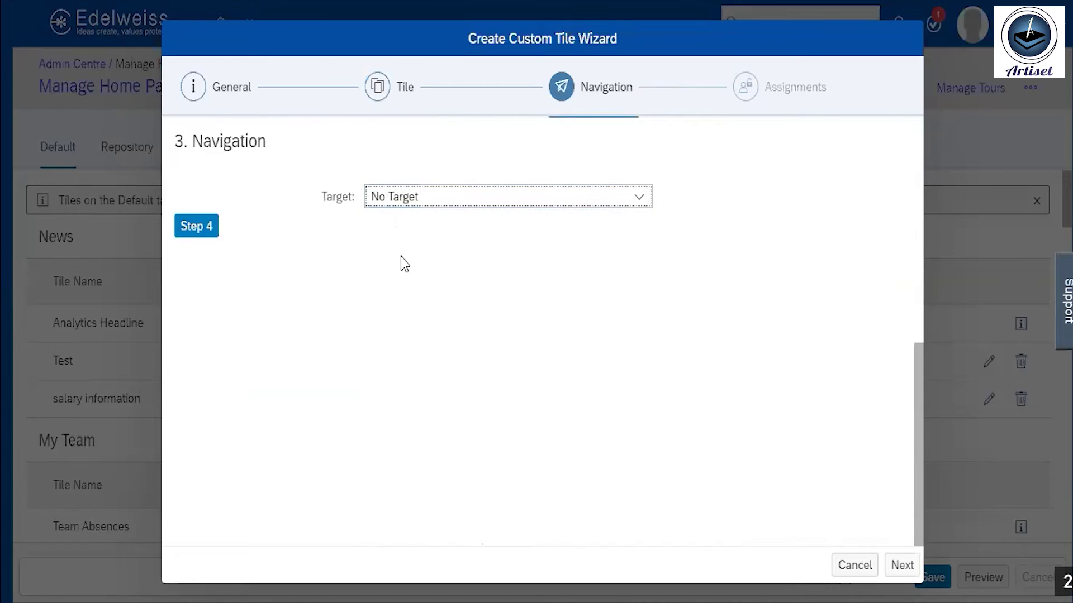
click(423, 195)
click(408, 286)
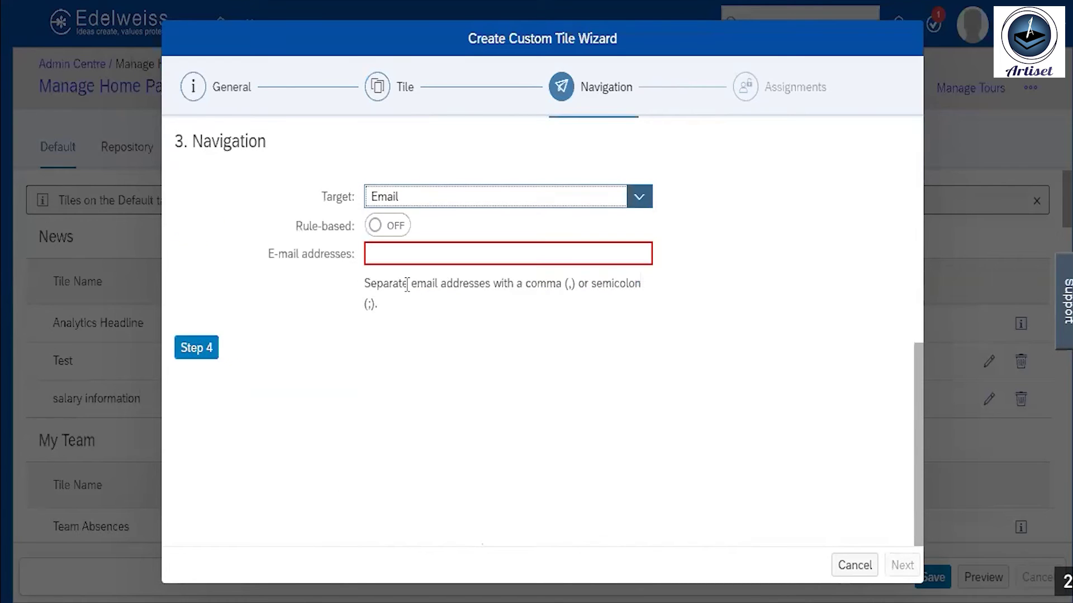
click(411, 253)
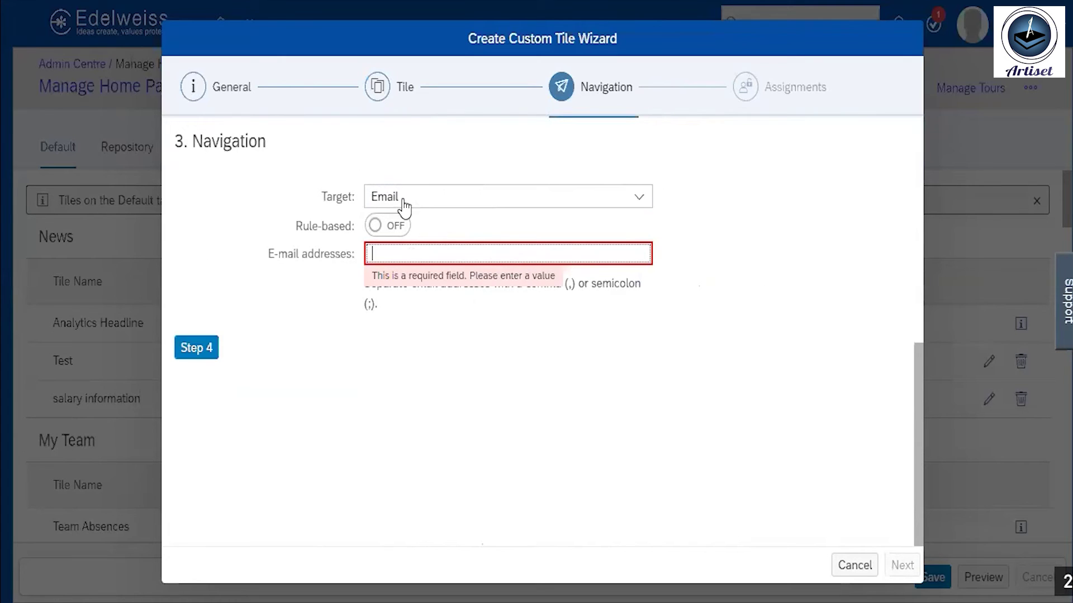
click(422, 199)
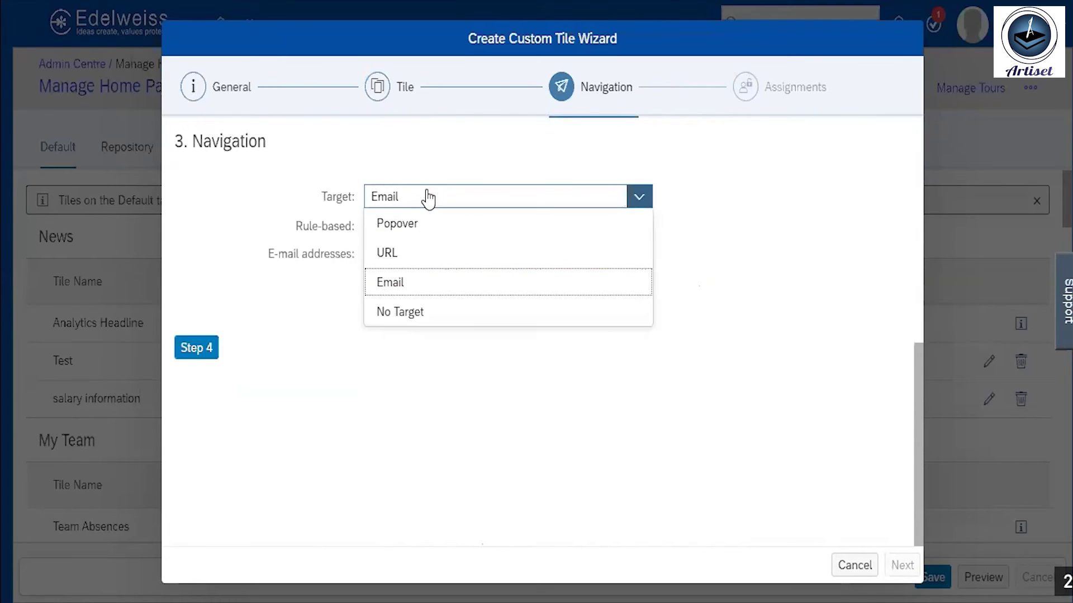
click(401, 256)
click(388, 283)
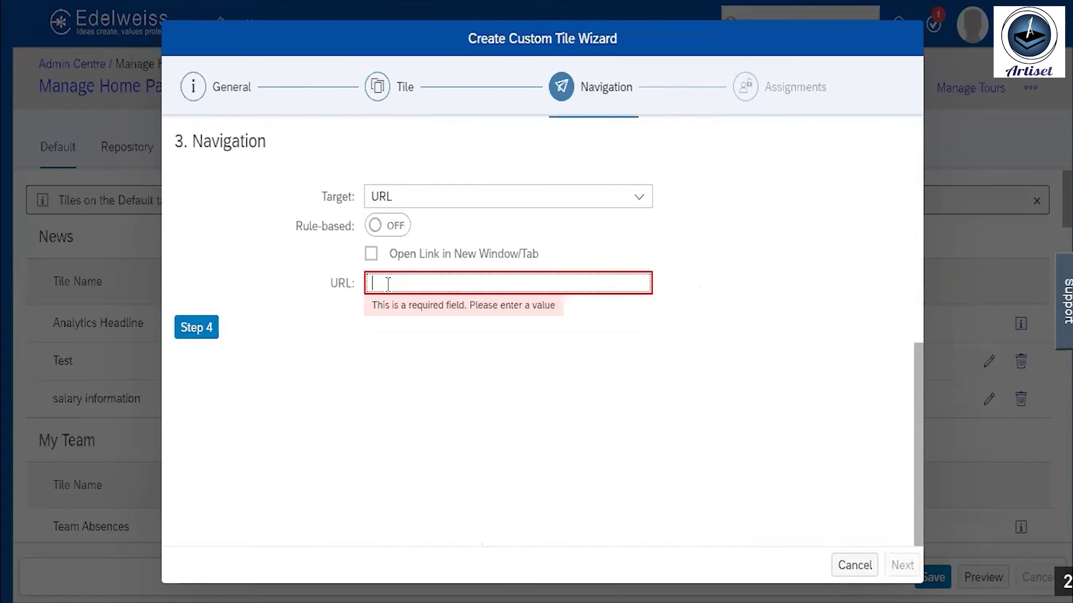
click(395, 197)
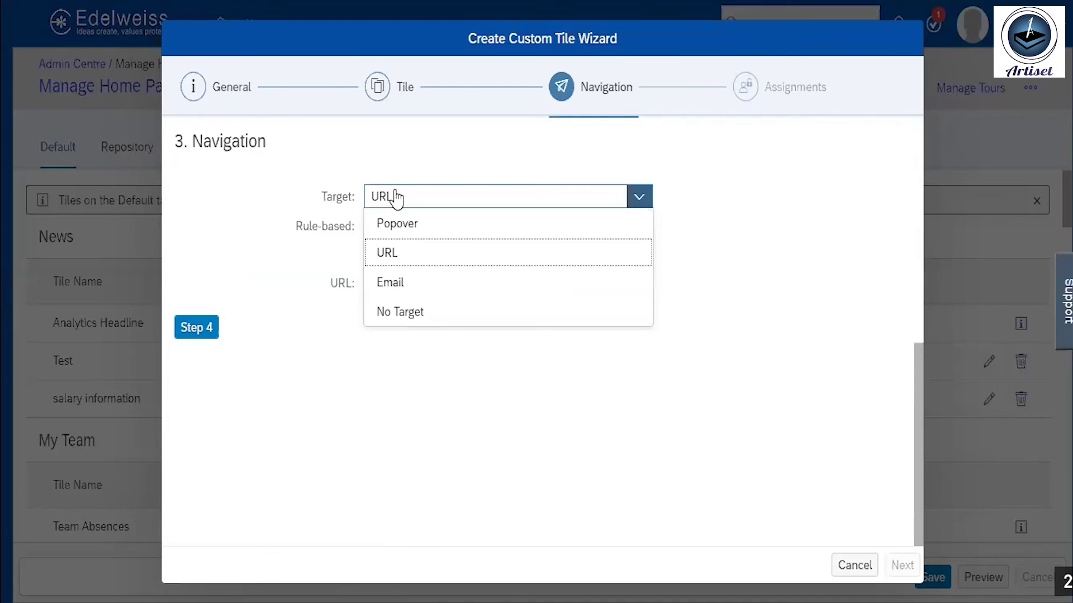
click(395, 313)
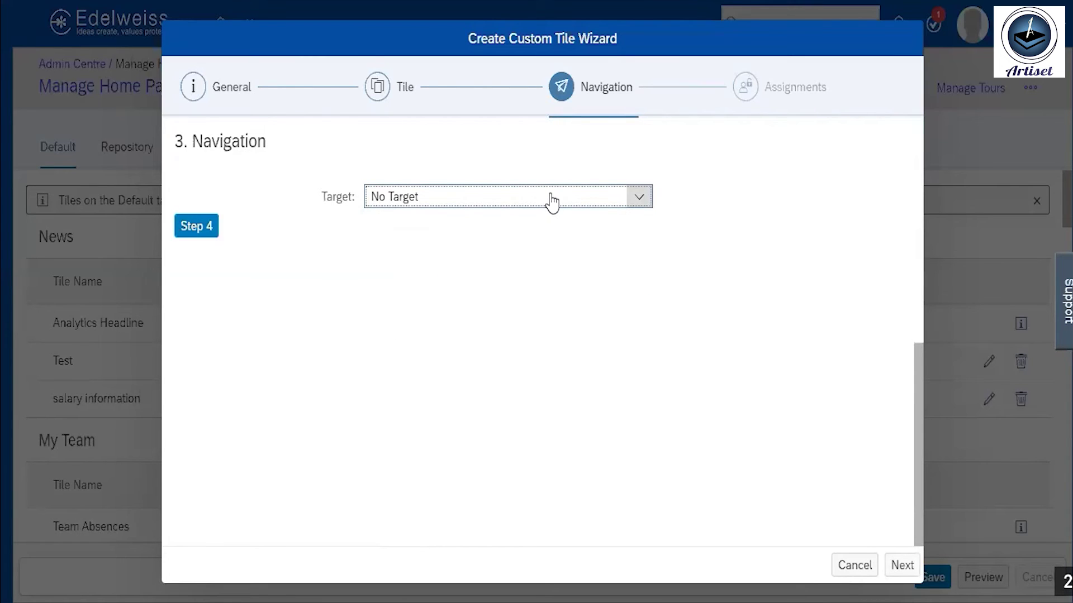
click(551, 199)
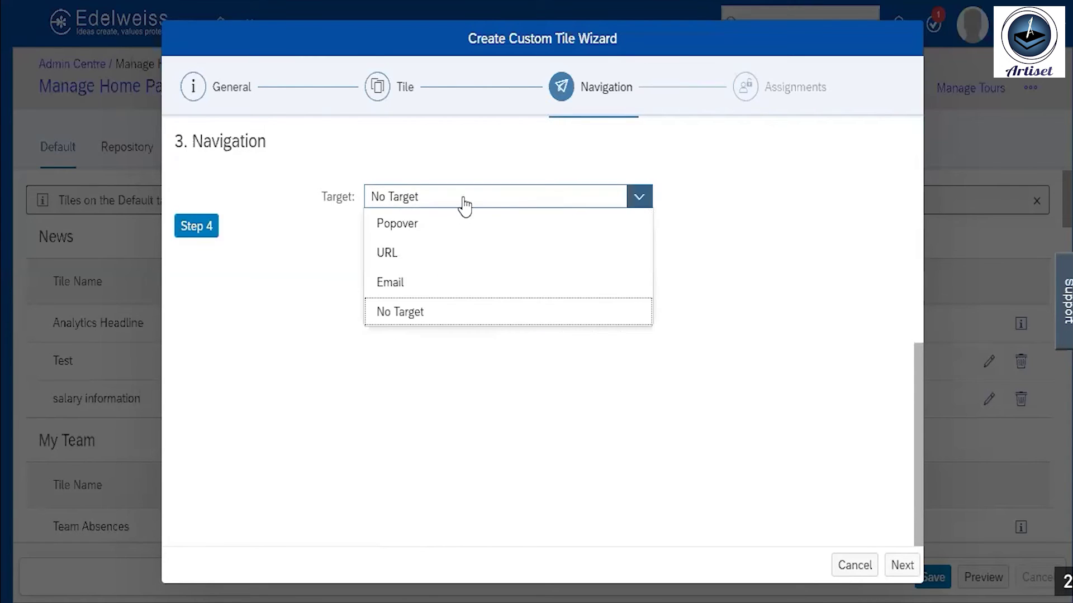
Set the target to a Medium-width Popover using the two-column template, accepting the discard warning.
click(431, 224)
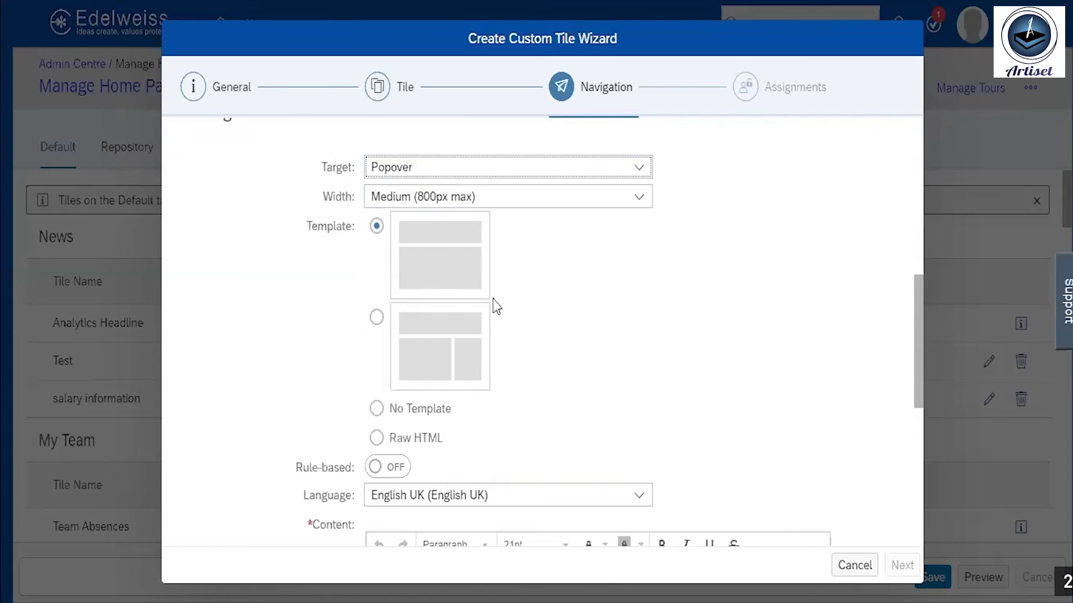
scroll(548, 290, down, 3)
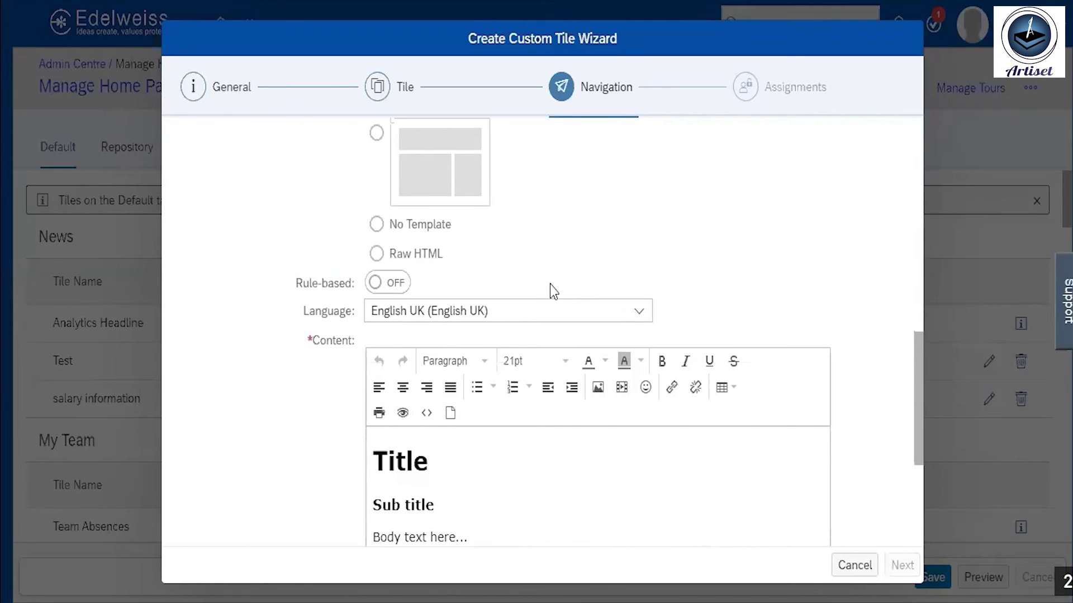
scroll(551, 285, up, 5)
scroll(558, 289, down, 3)
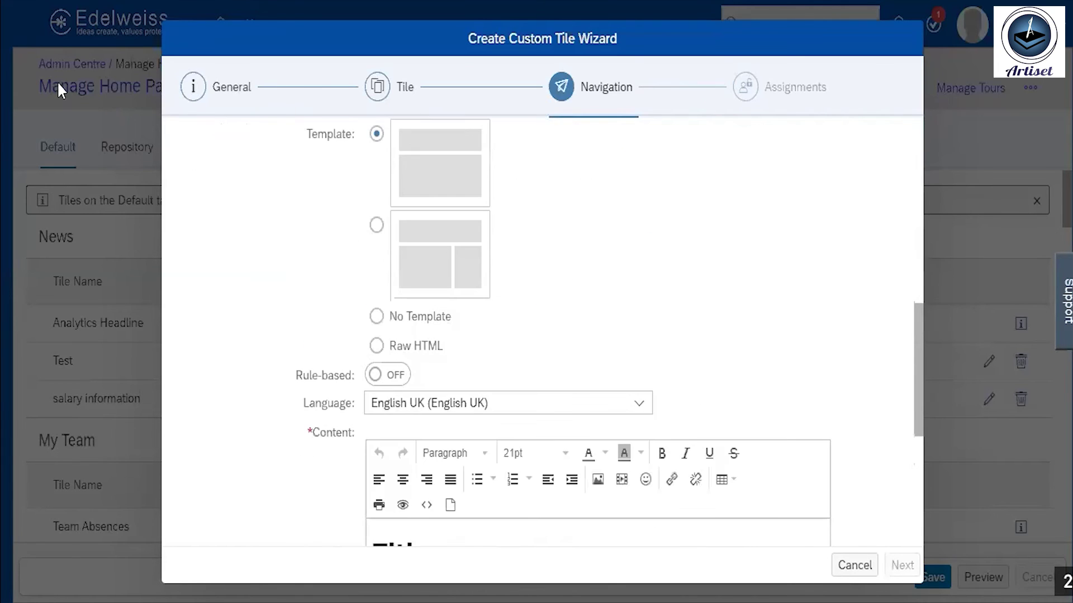
click(376, 225)
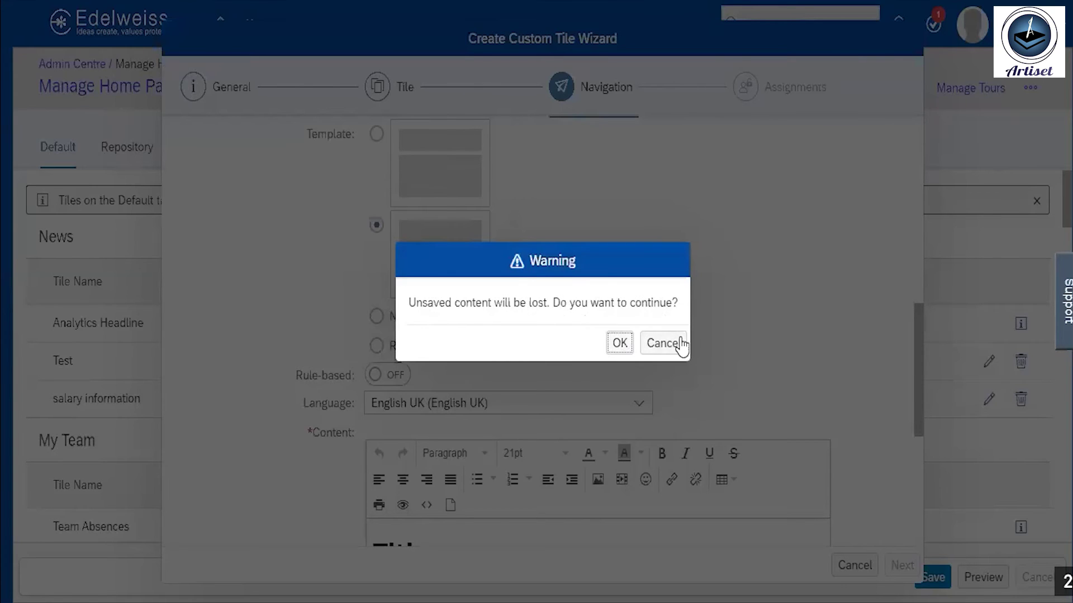
click(621, 343)
Replace the popover's Title placeholder heading with 'compensation information'.
scroll(582, 324, up, 5)
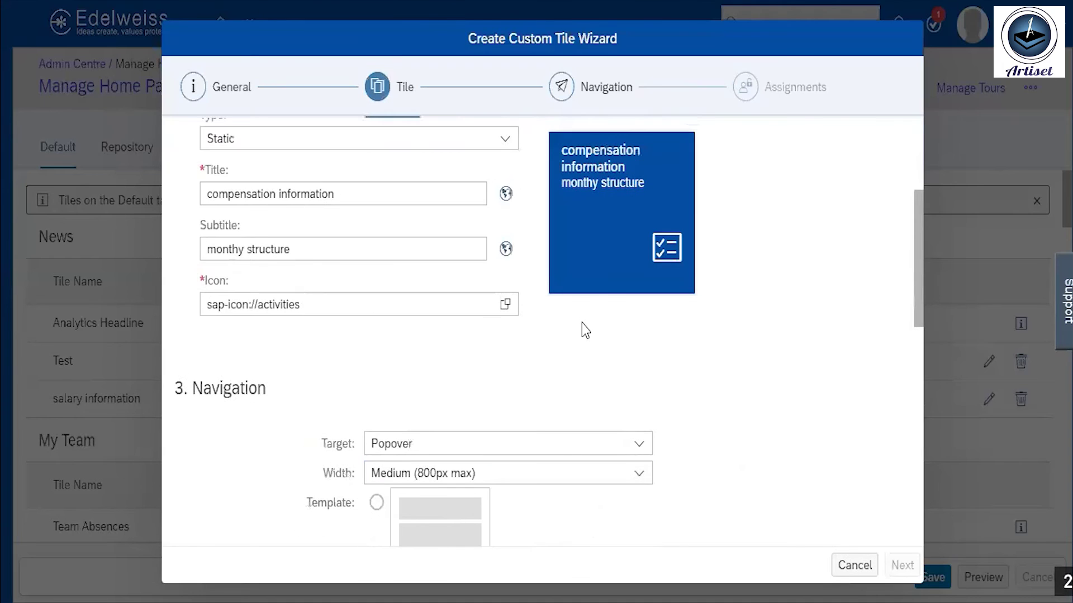
scroll(579, 332, down, 10)
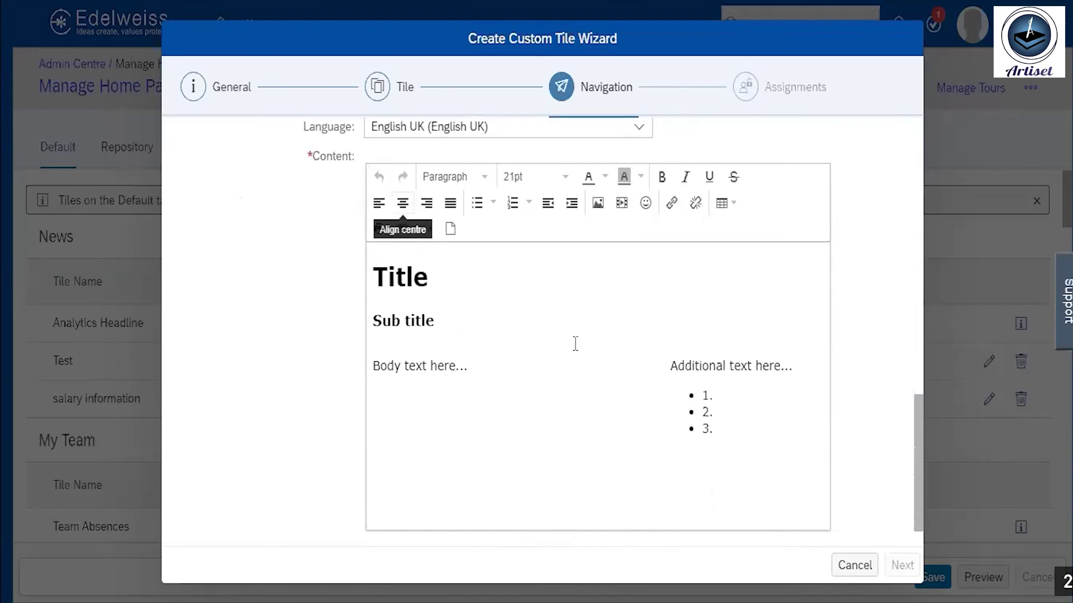
click(442, 282)
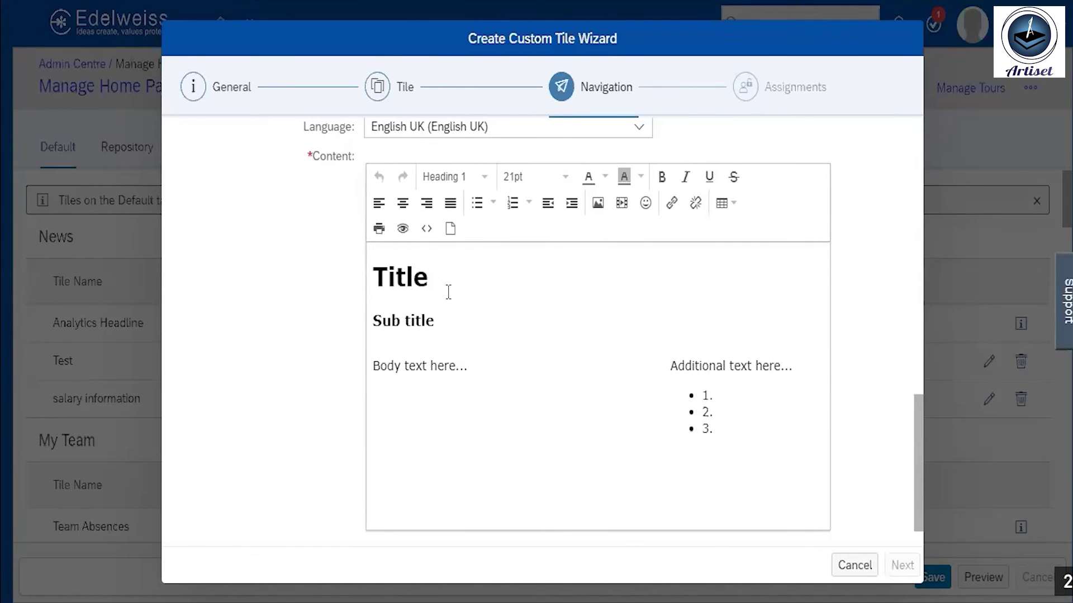
key(BackSpace)
key(BackSpace)
key(BackSpace)
key(BackSpace)
key(BackSpace)
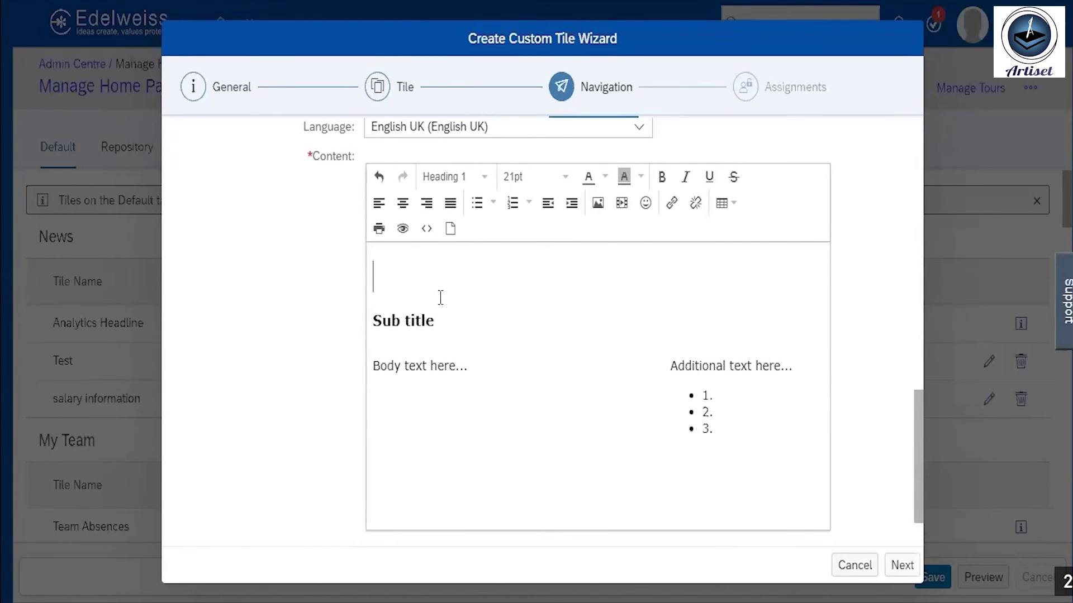
text(com)
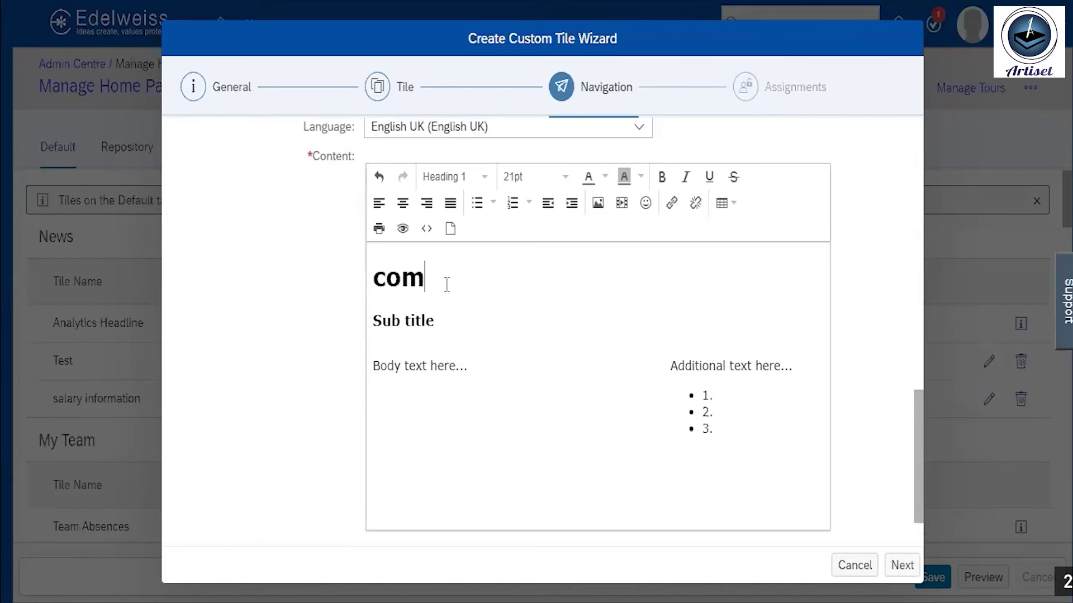
text(pensation)
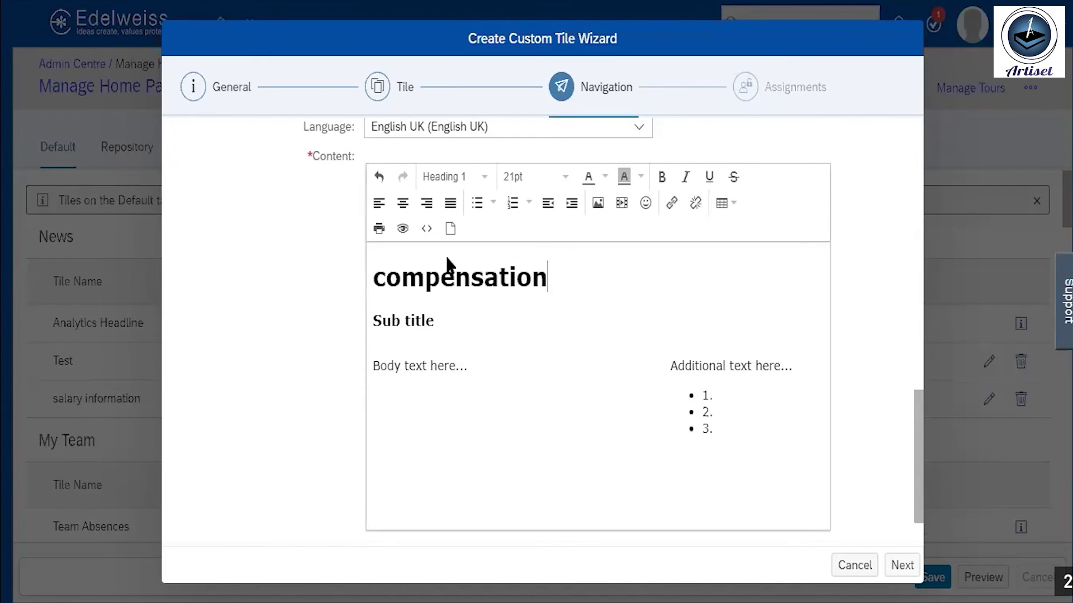
text( finfo)
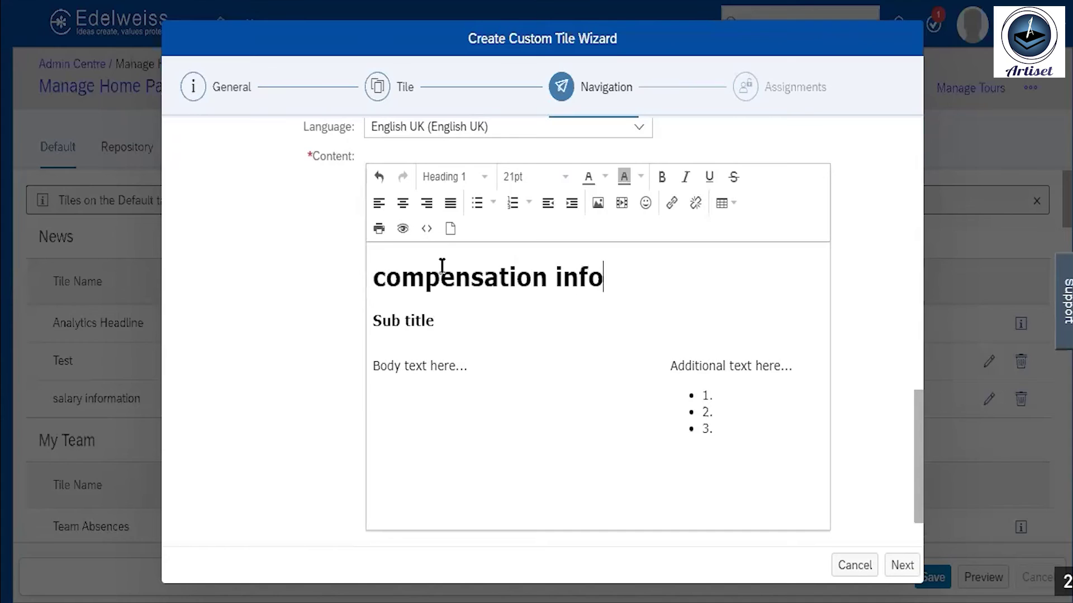
text(rmation)
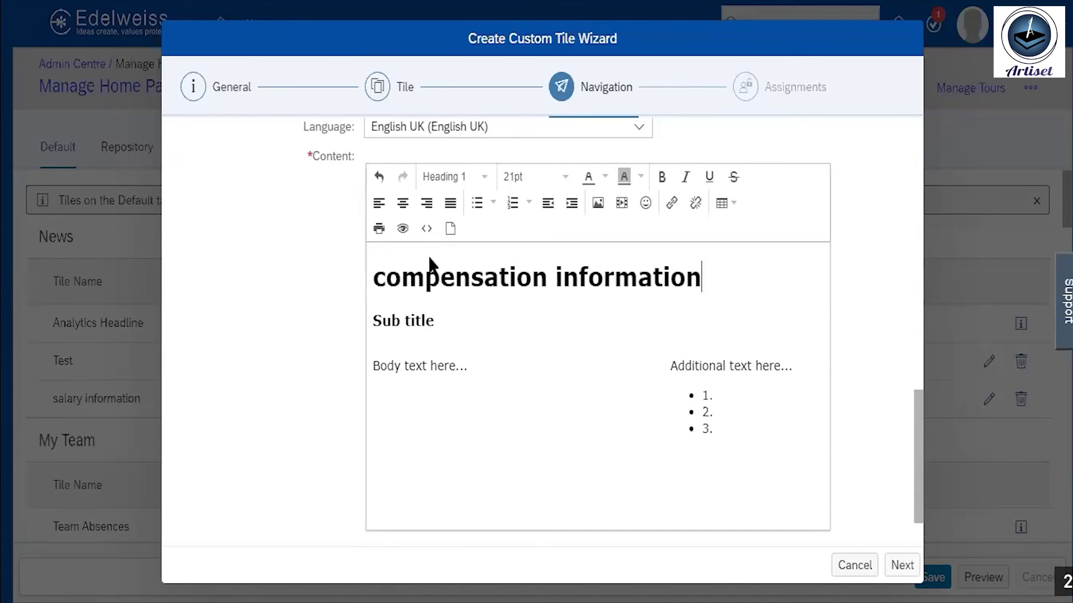
Replace the Sub title placeholder with a second heading line reading 'monthy structure'.
click(457, 323)
key(BackSpace)
key(BackSpace)
key(BackSpace)
key(BackSpace)
key(BackSpace)
key(BackSpace)
text(monthy)
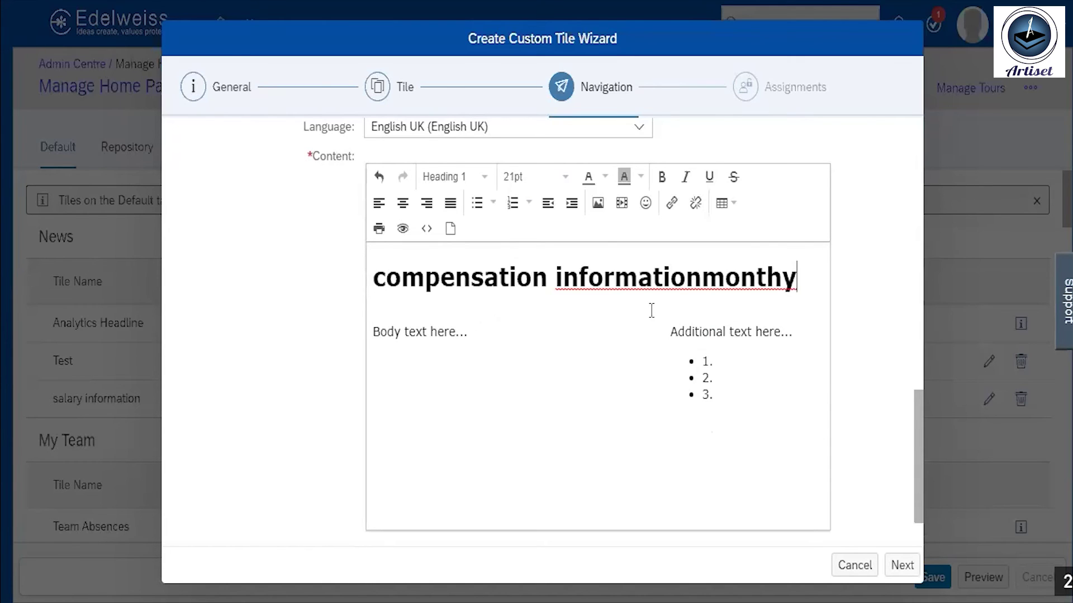
click(705, 280)
key(Return)
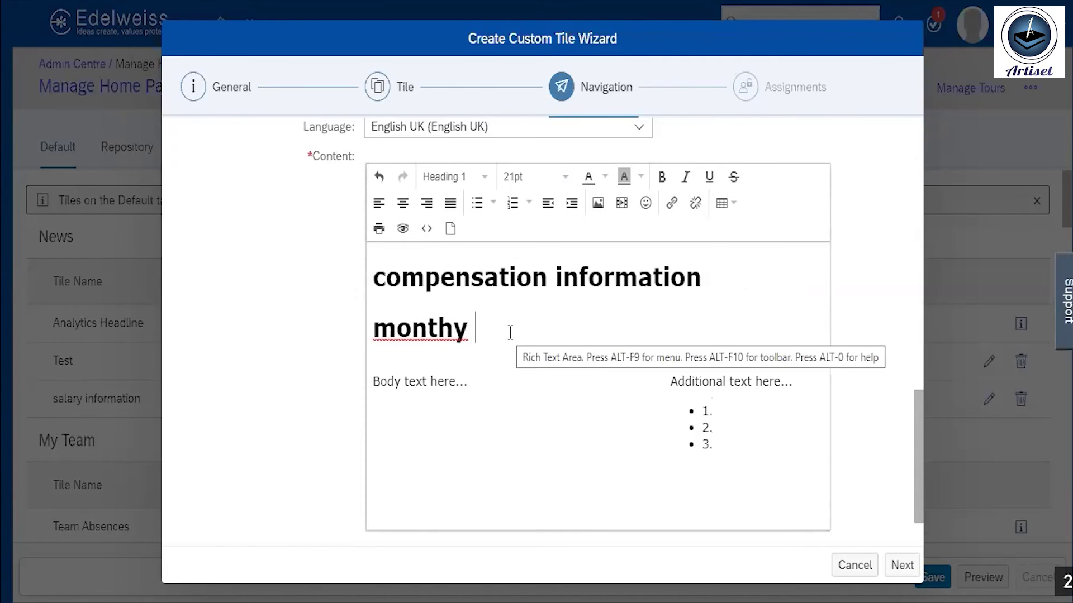
text(struct)
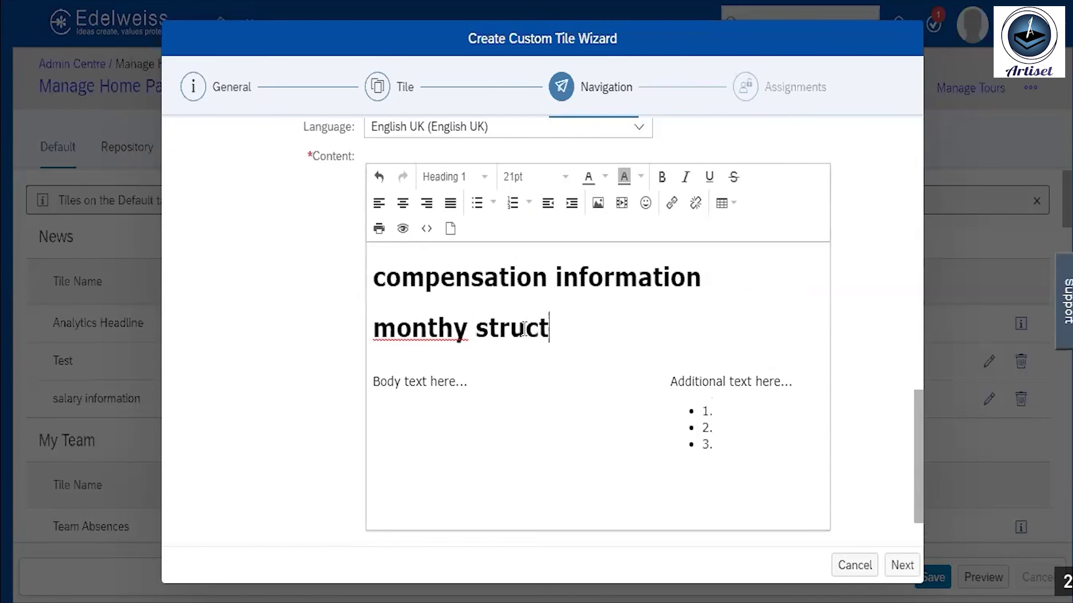
text(ure)
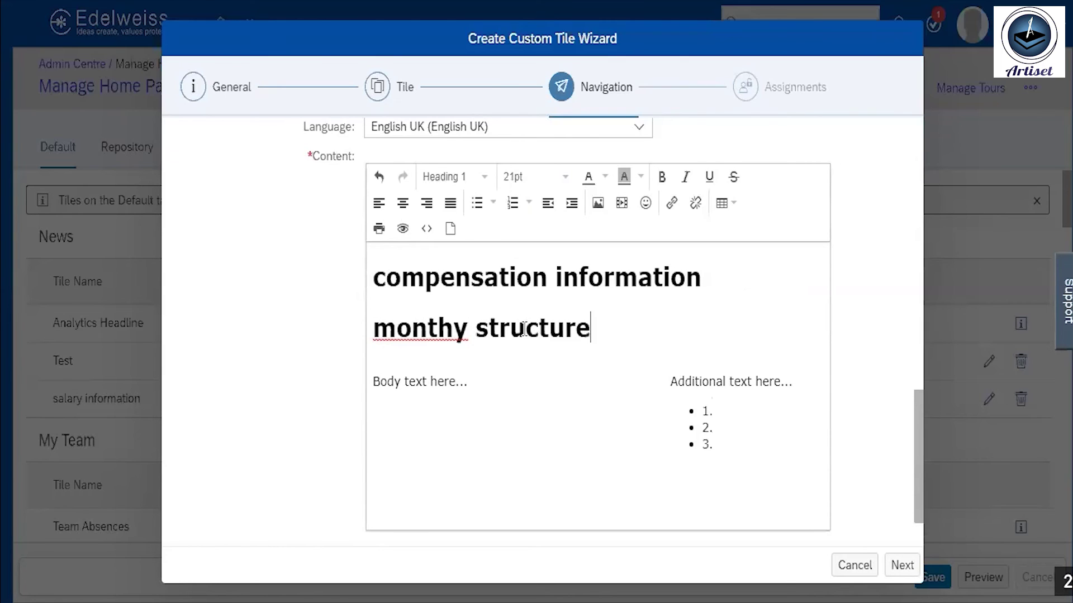
click(394, 394)
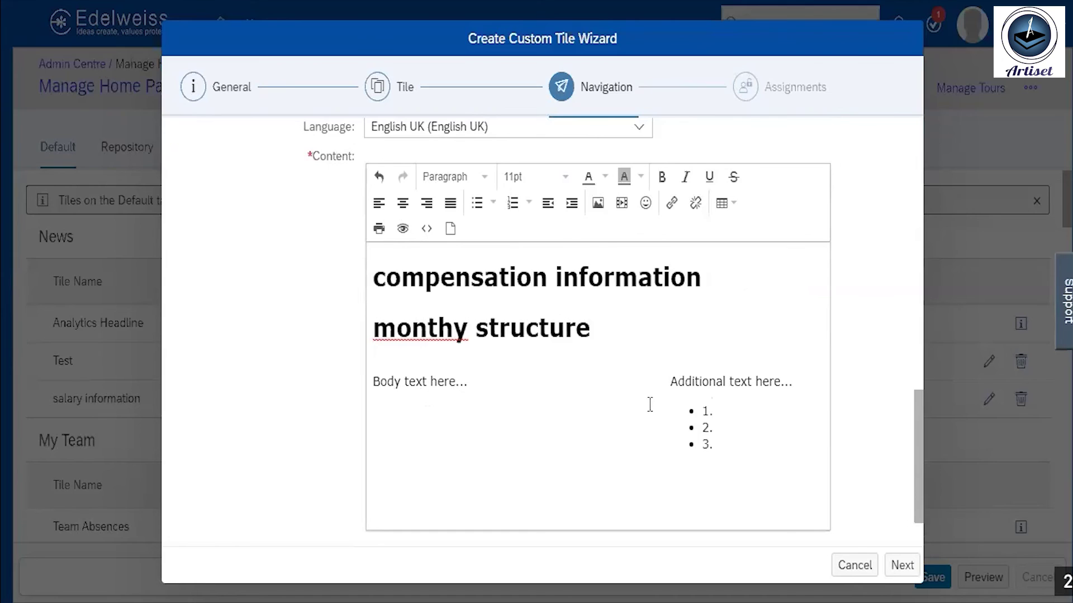
scroll(649, 404, down, 1)
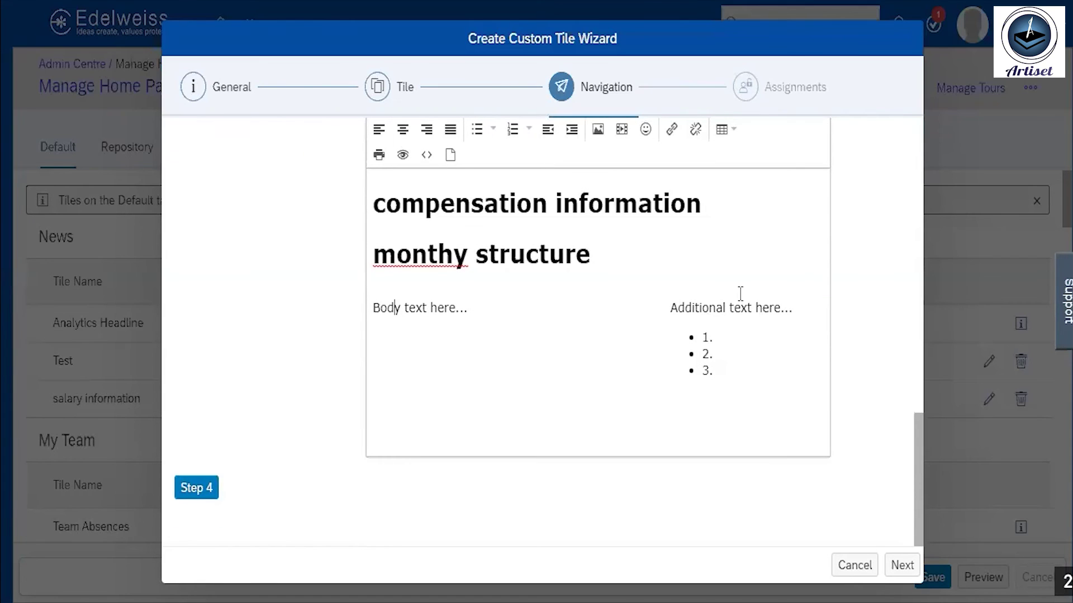
click(728, 348)
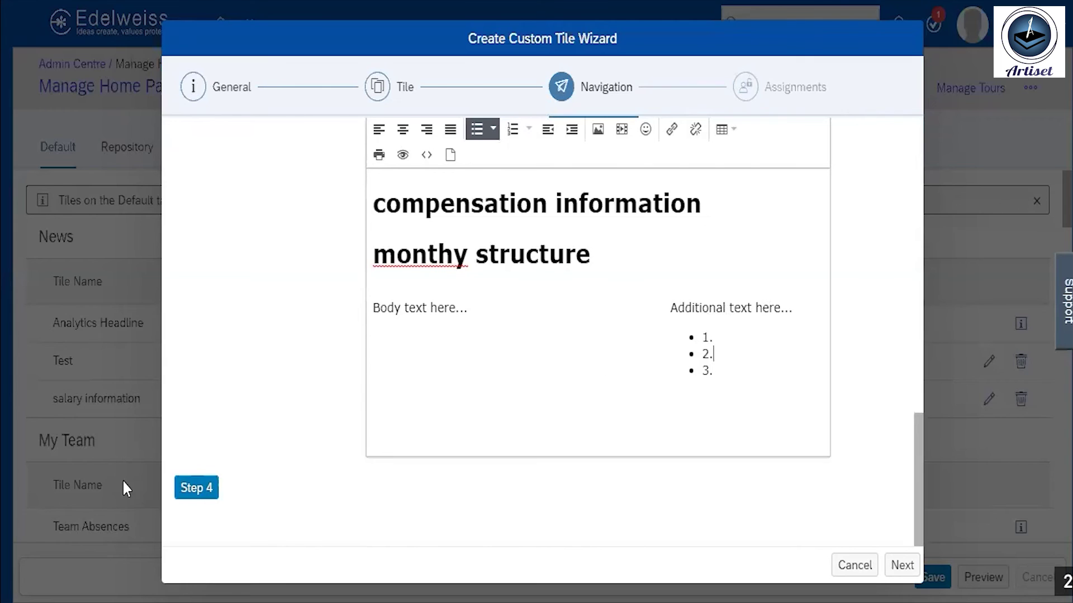
click(192, 494)
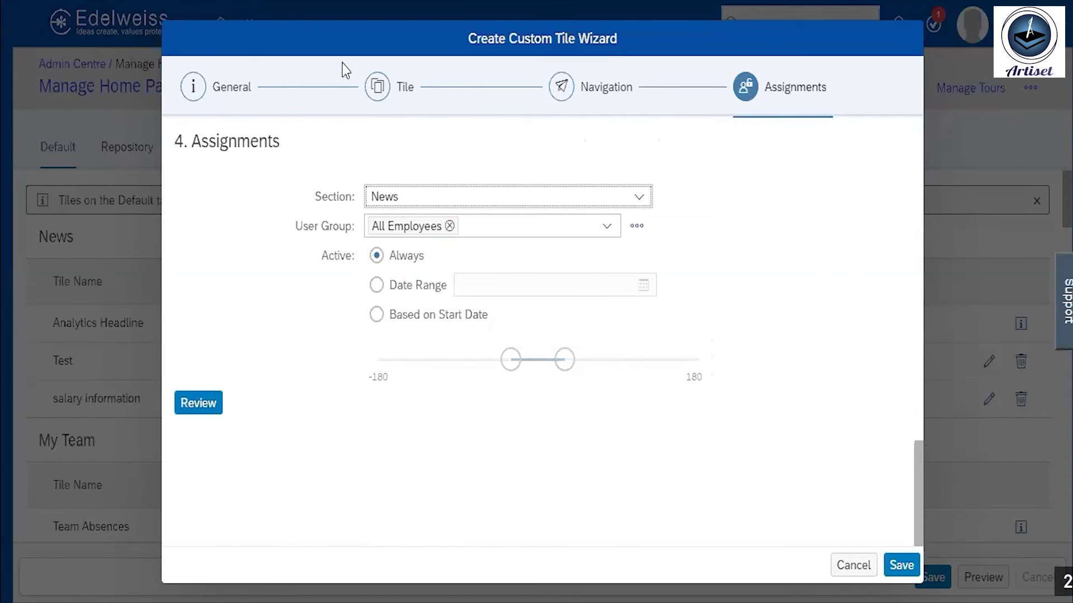
On the Assignments step, confirm the tile's section is News for All Employees.
click(417, 204)
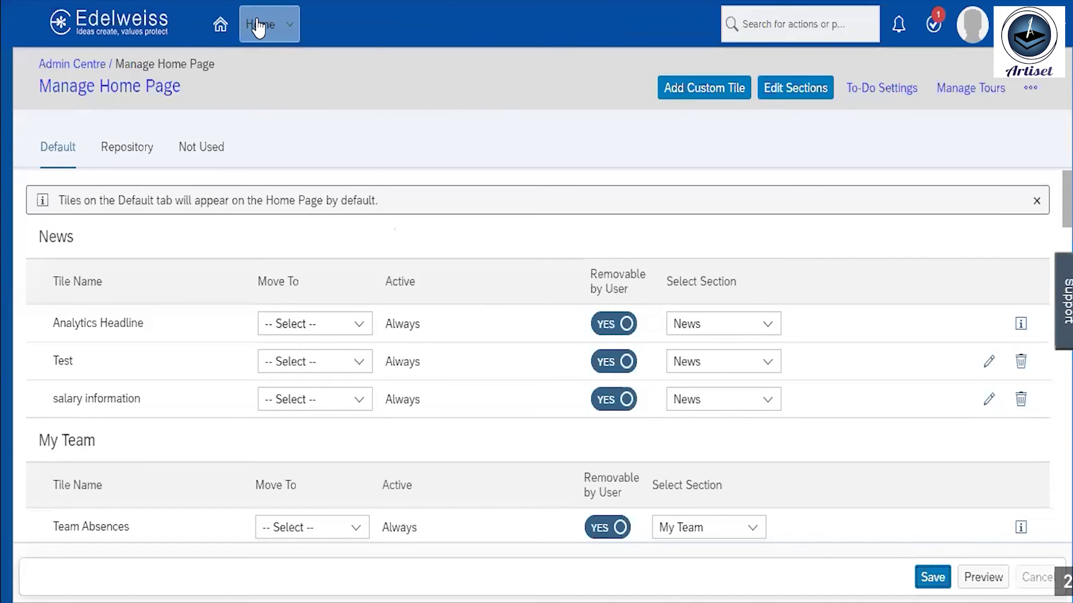
click(255, 25)
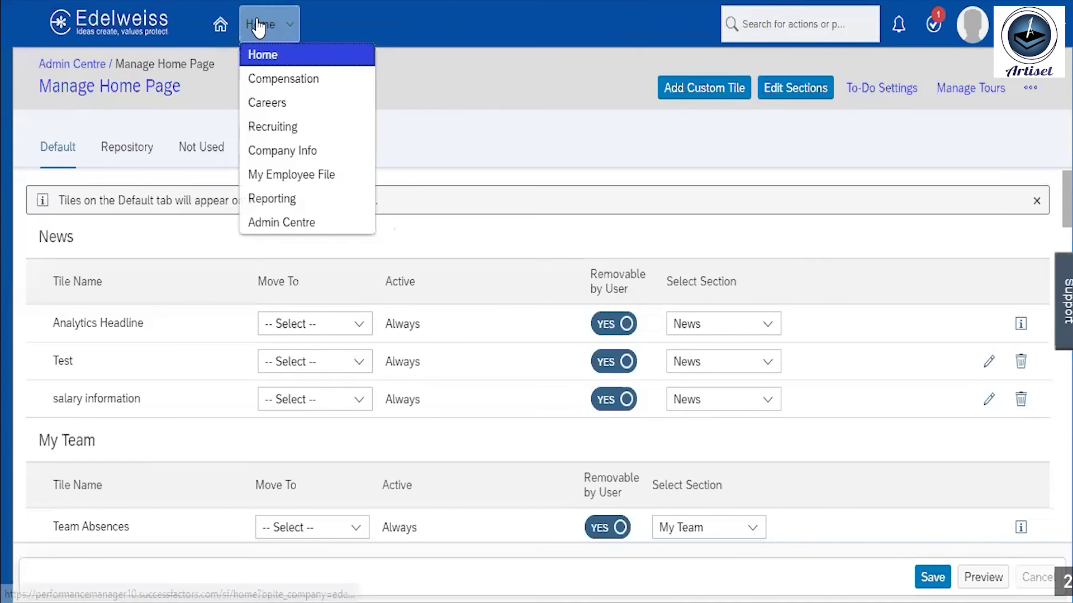
Go to the Home page and look over the existing News and My Team tiles.
click(257, 54)
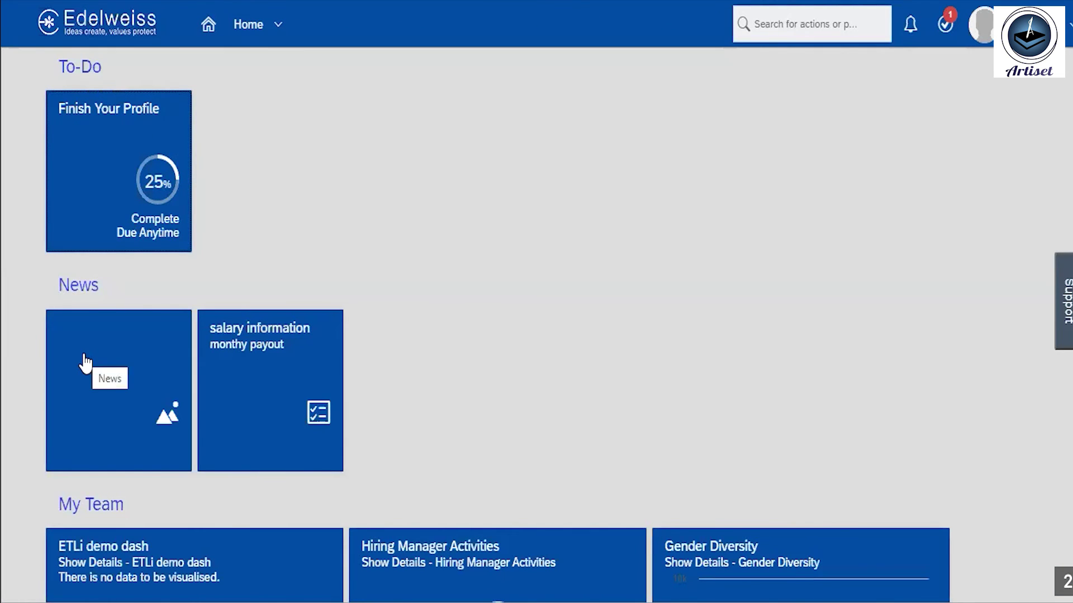
scroll(85, 363, down, 3)
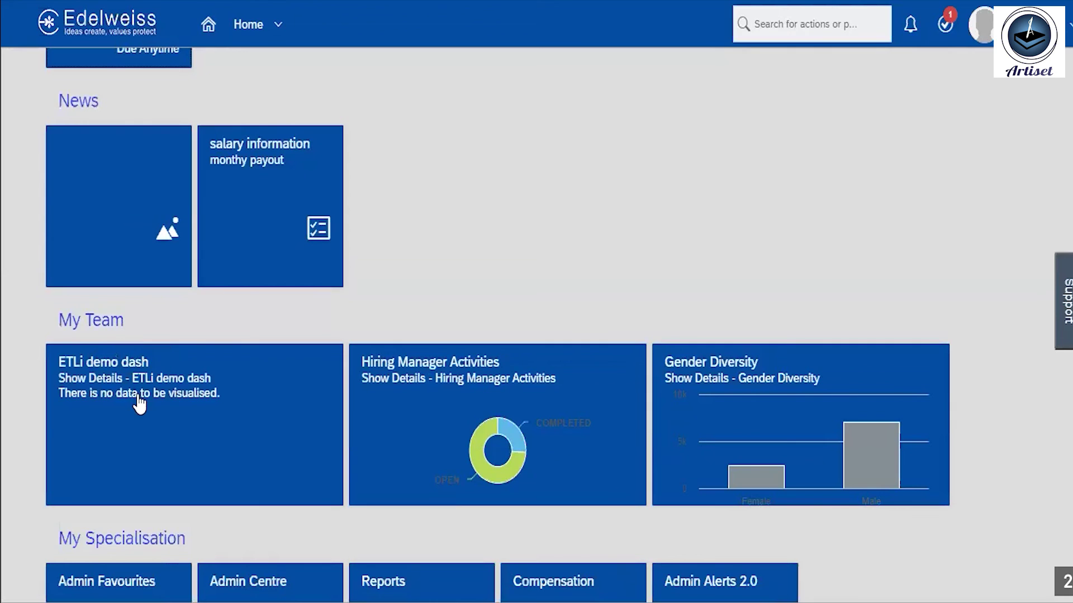
scroll(275, 460, down, 5)
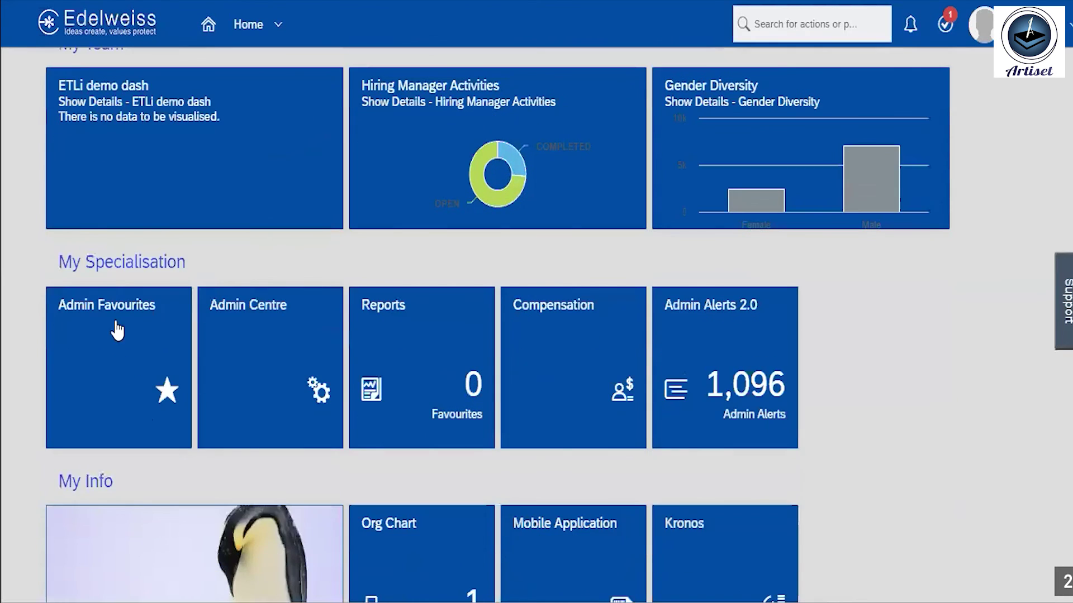
scroll(283, 336, up, 8)
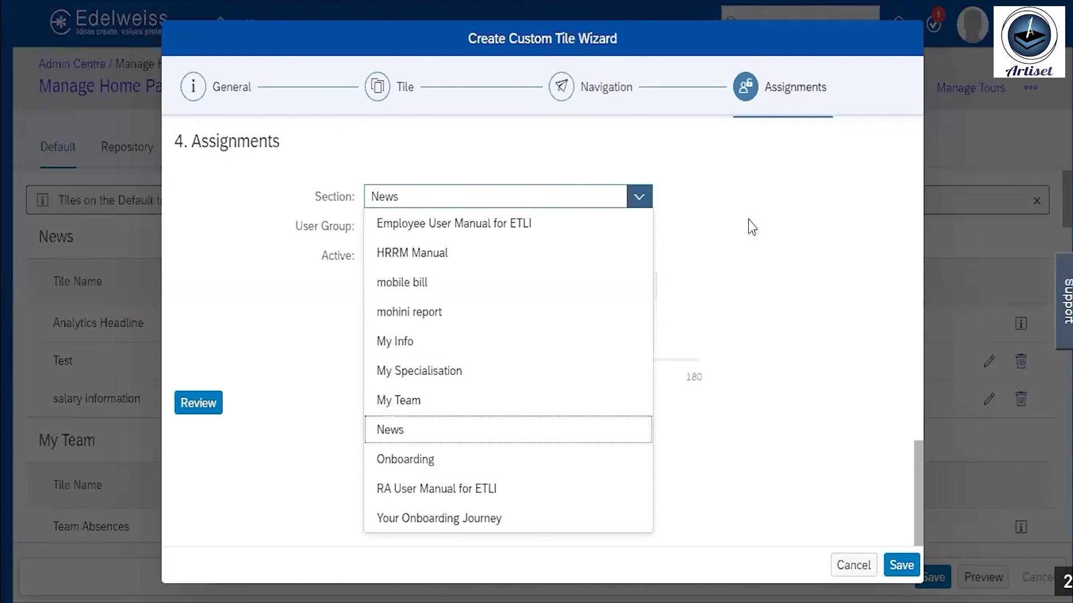
Keep News as the tile's section, always active, and save the custom tile.
click(445, 432)
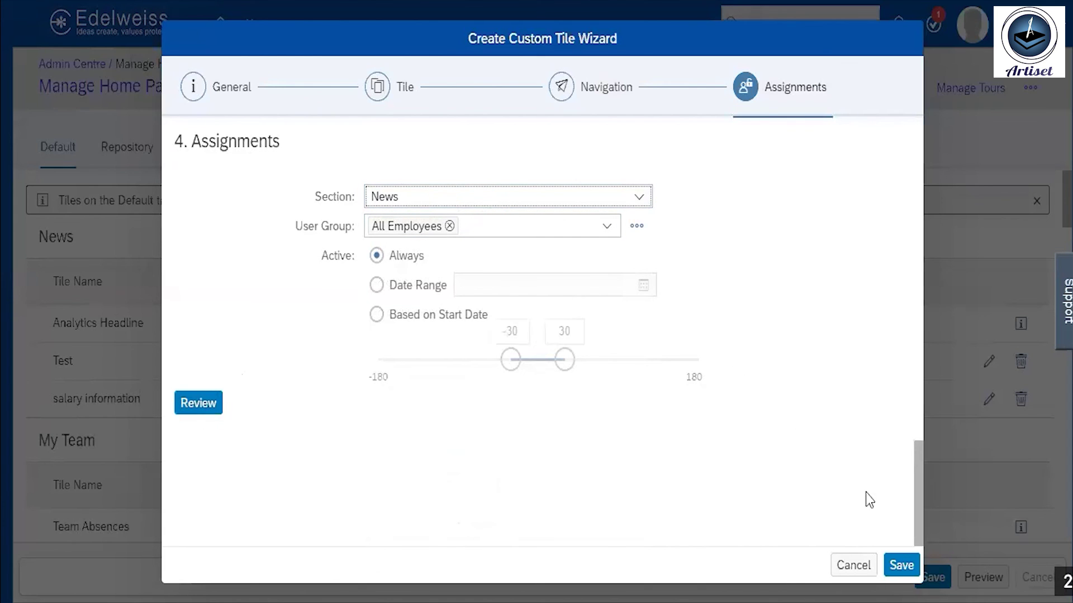
click(906, 567)
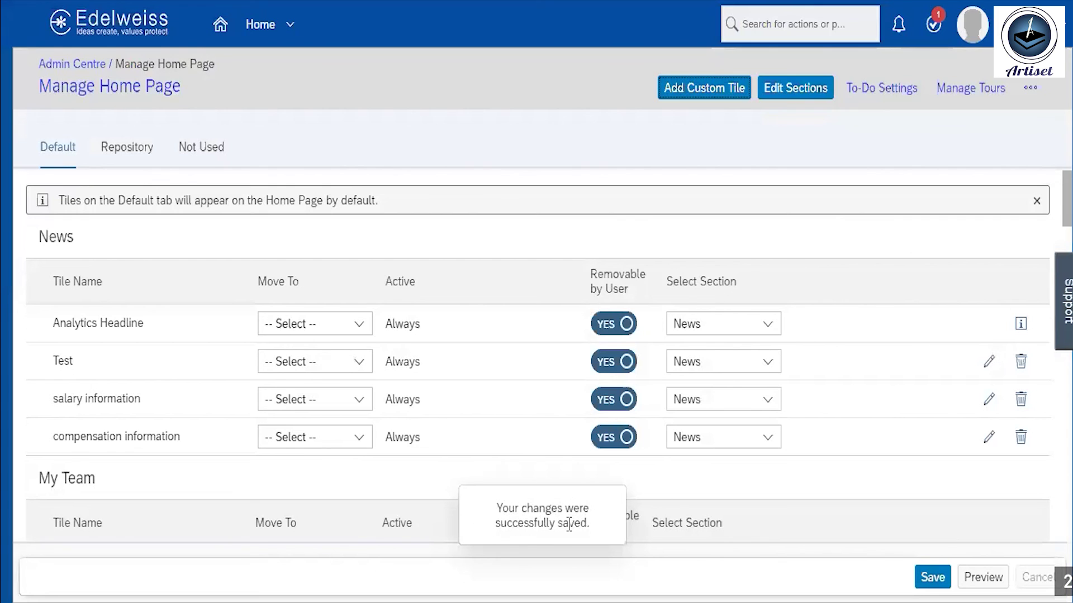
Save the Manage Home Page layout with compensation information listed under News.
scroll(698, 419, down, 8)
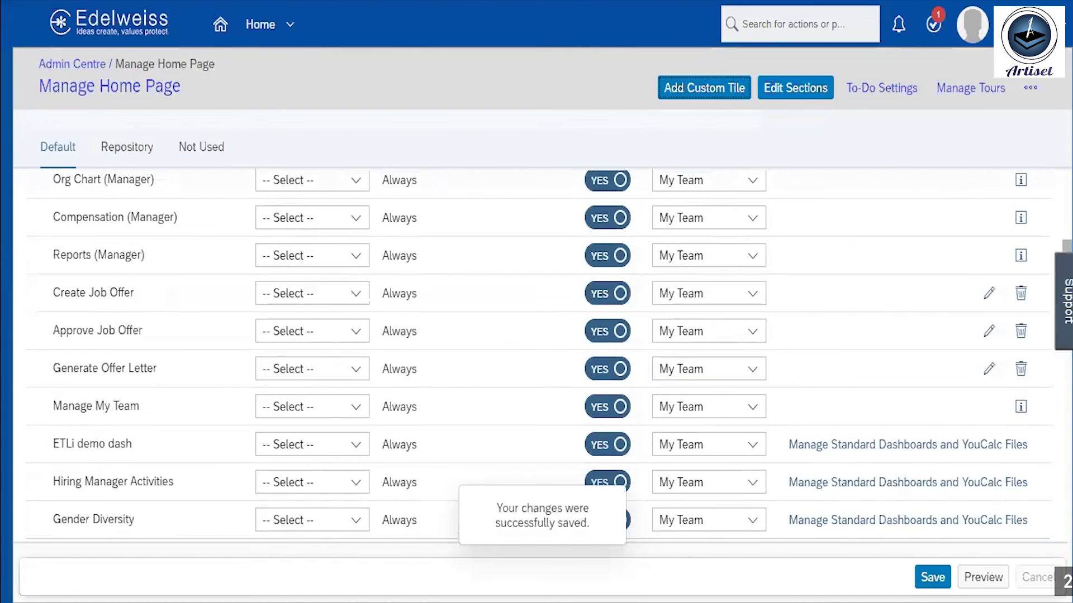
click(933, 577)
scroll(405, 330, up, 10)
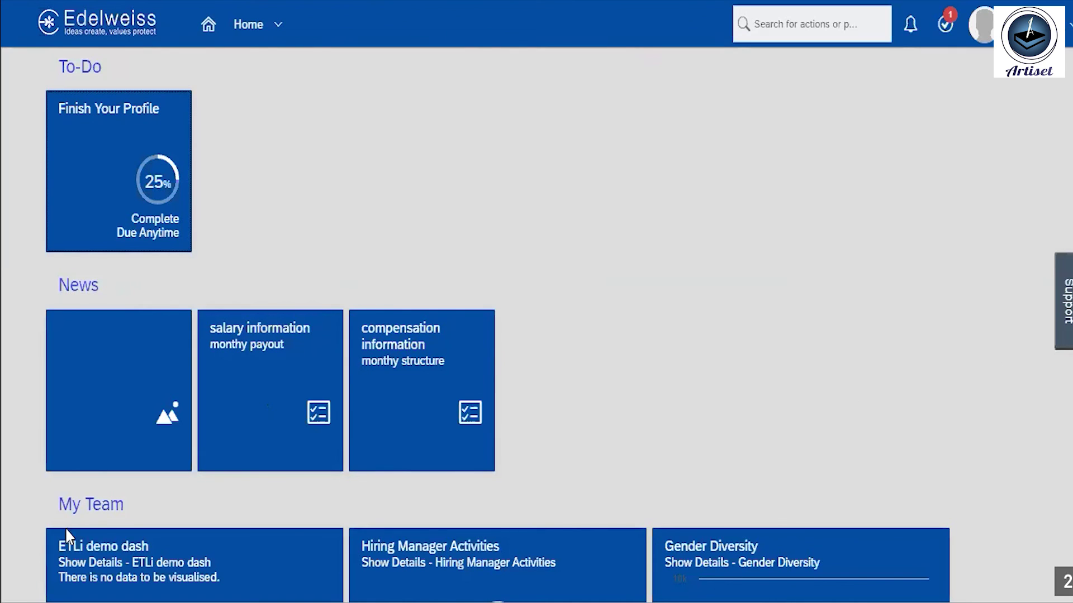
Scroll the Home page to confirm the compensation information tile appears in News.
scroll(907, 160, down, 1)
scroll(900, 140, up, 1)
scroll(364, 211, down, 5)
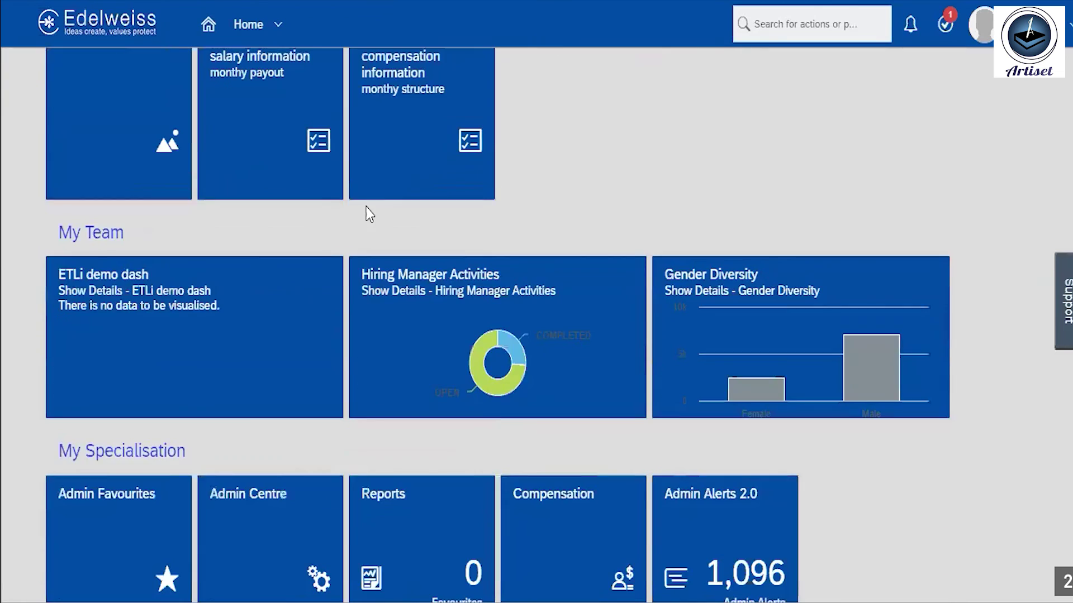
scroll(364, 215, up, 5)
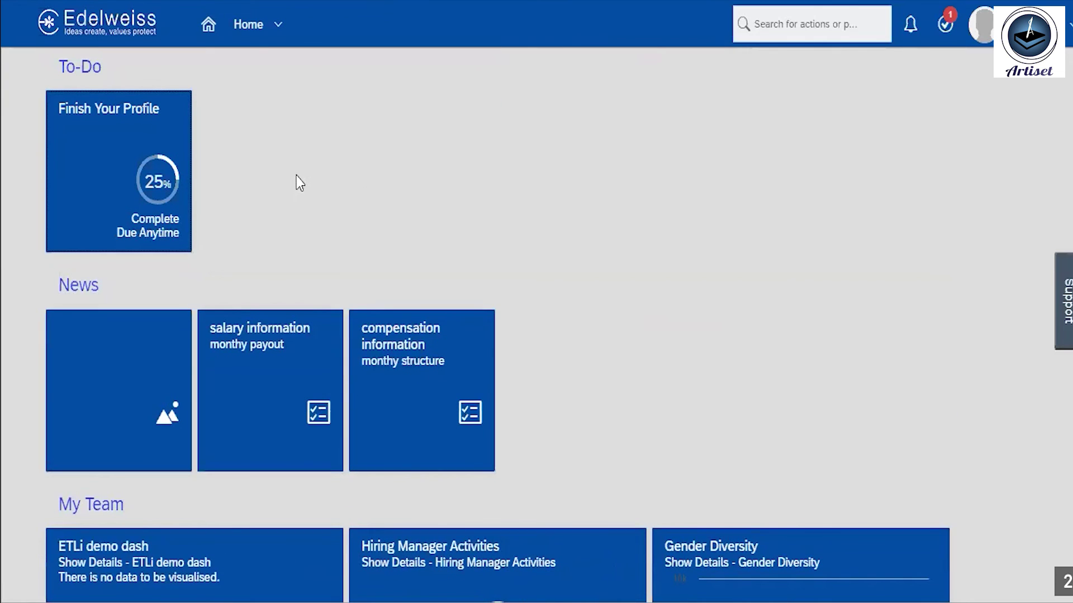